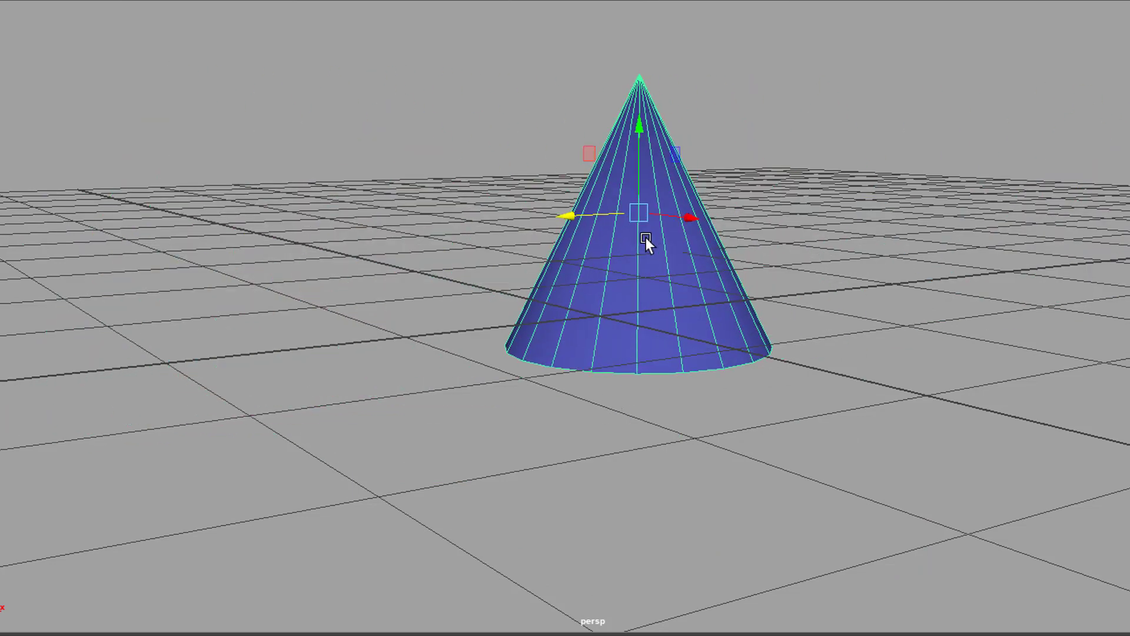
# Step: Tilt the cone with the rotate tool, then undo the rotation so it stands upright
pyautogui.press('e')
pyautogui.moveTo(697, 197); pyautogui.dragTo(669, 157)
pyautogui.moveTo(601, 146); pyautogui.dragTo(563, 220)
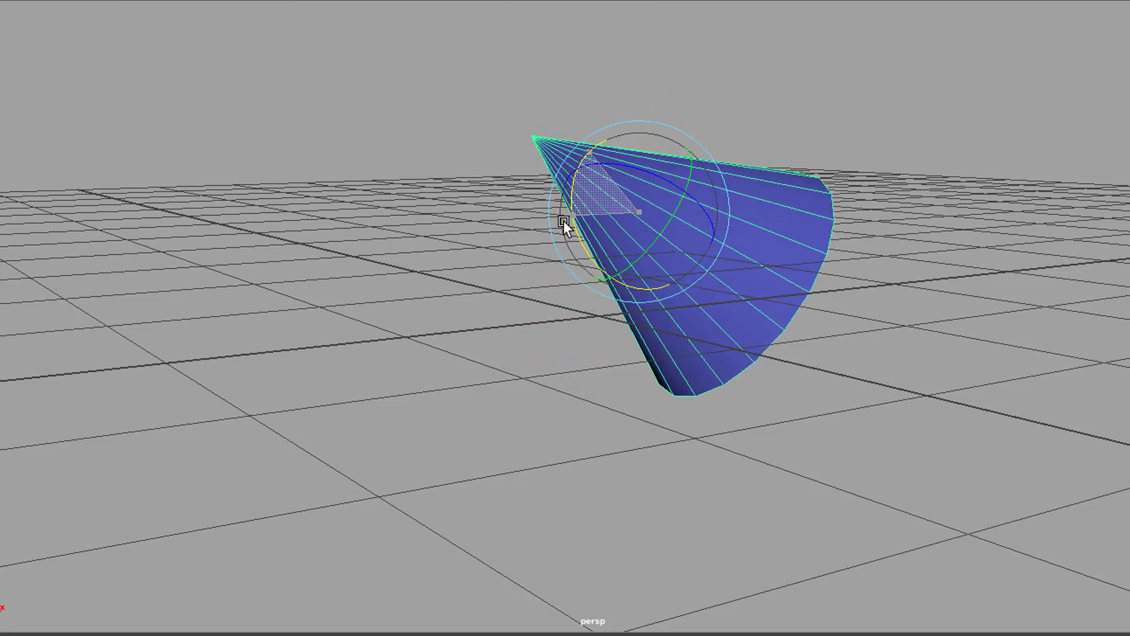
pyautogui.moveTo(677, 226); pyautogui.dragTo(680, 182)
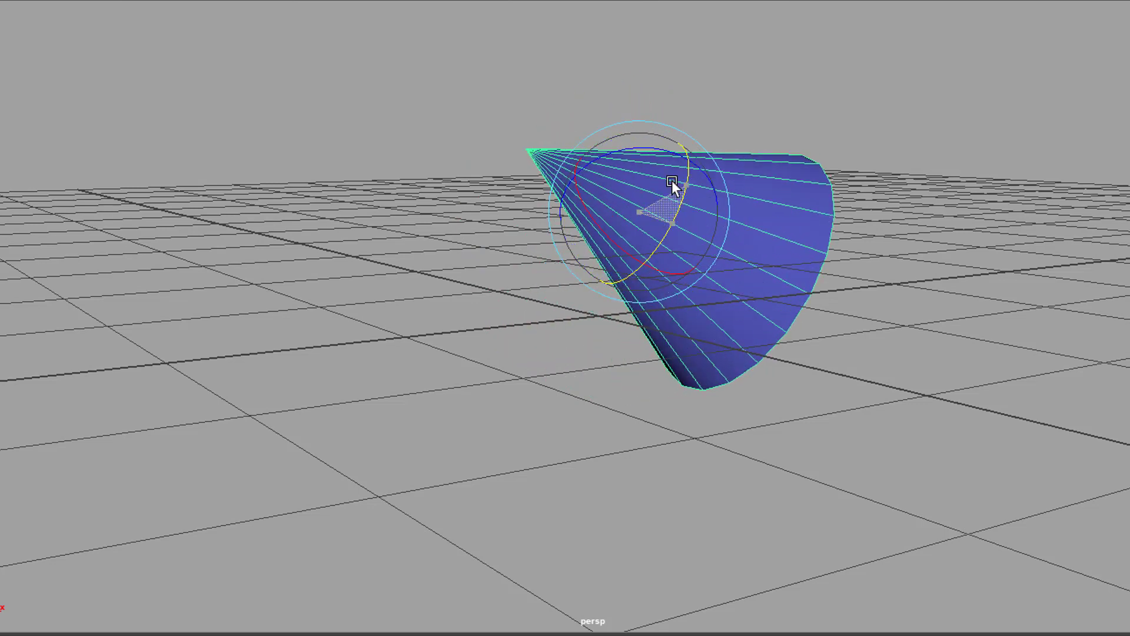
pyautogui.hotkey('ctrl', 'z')
pyautogui.hotkey('ctrl', 'z')
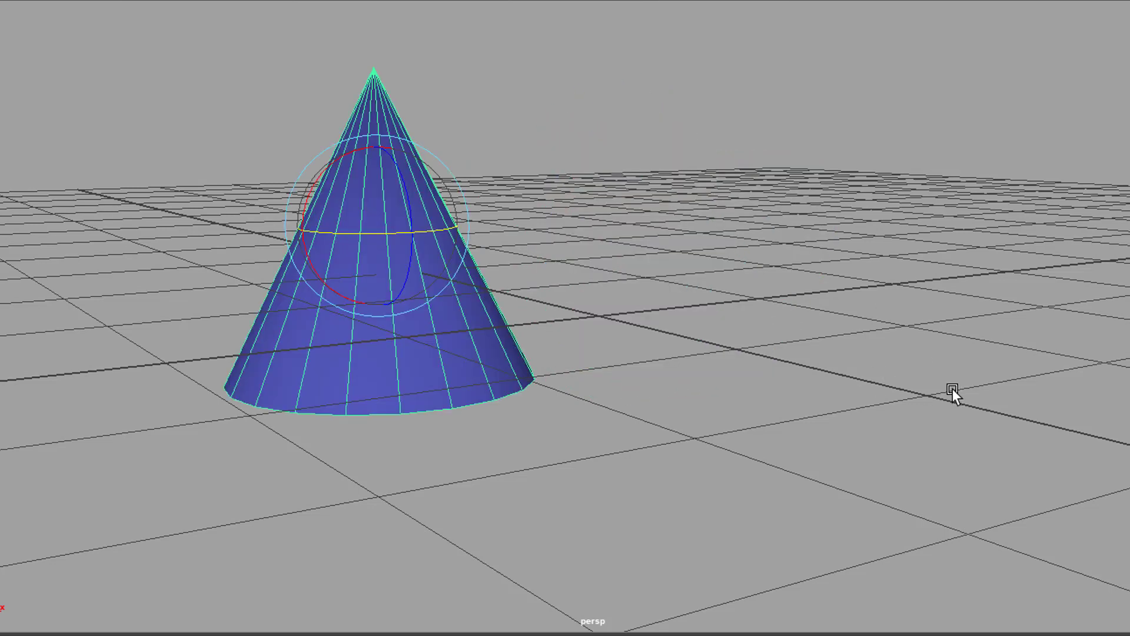
# Step: Squeeze the cone slim along X, then enlarge it uniformly
pyautogui.moveTo(413, 237); pyautogui.dragTo(297, 489)
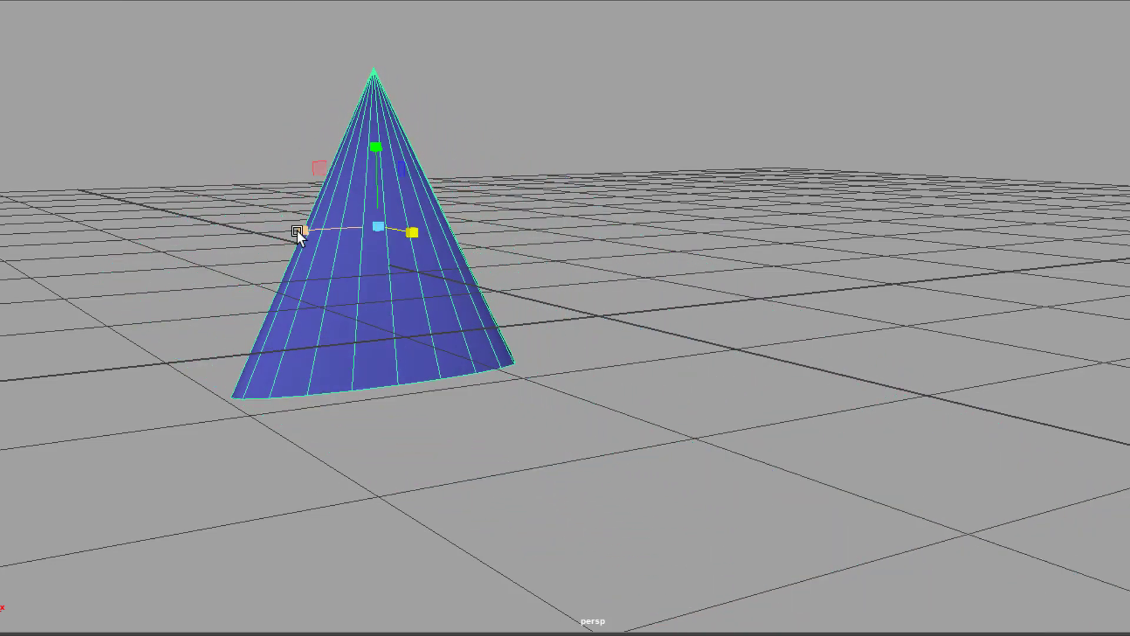
pyautogui.moveTo(297, 231); pyautogui.dragTo(412, 176)
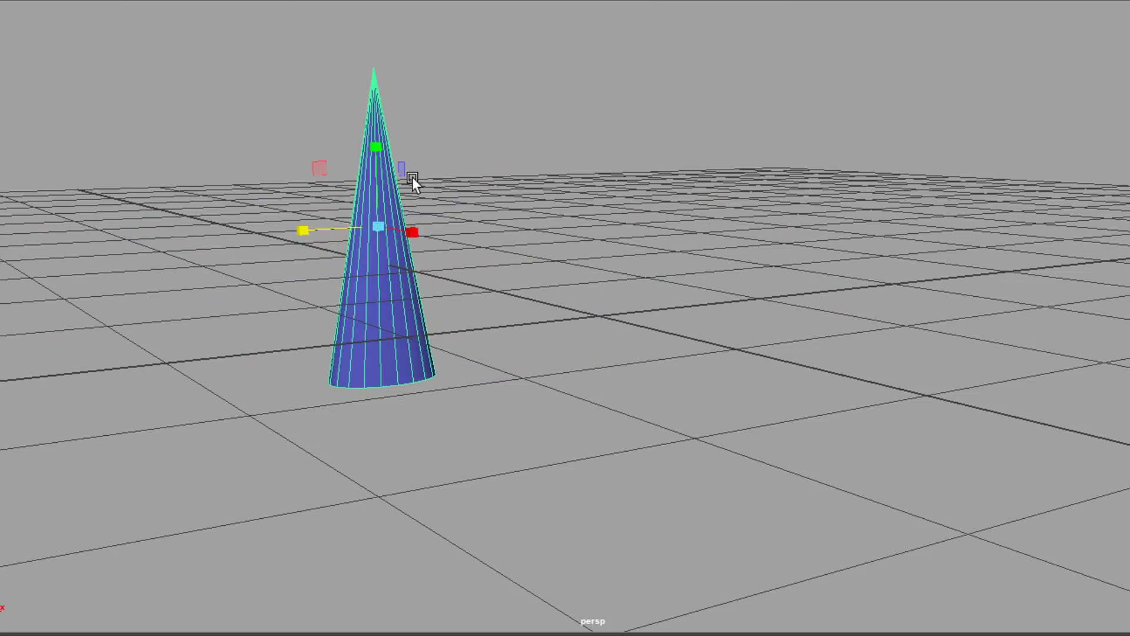
pyautogui.keyDown('alt'); pyautogui.moveTo(368, 220); pyautogui.dragTo(574, 189); pyautogui.keyUp('alt')
pyautogui.moveTo(630, 245); pyautogui.dragTo(980, 294, button='middle')
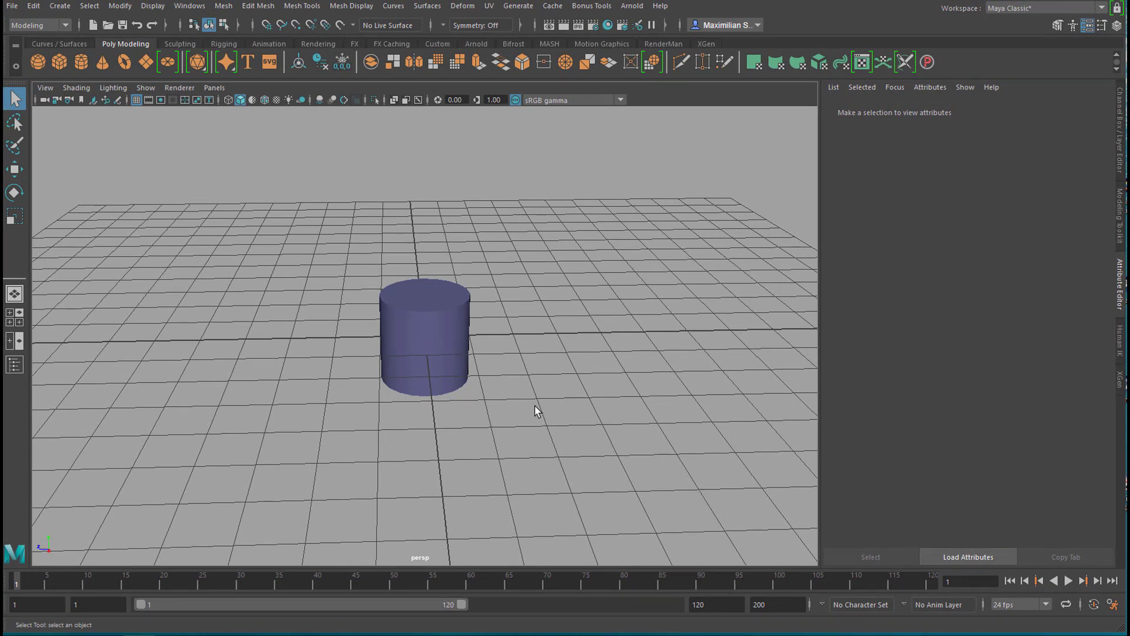
# Step: Orbit below and above the grid and pan across the cylinder
pyautogui.keyDown('alt'); pyautogui.moveTo(560, 429); pyautogui.dragTo(627, 426); pyautogui.keyUp('alt')
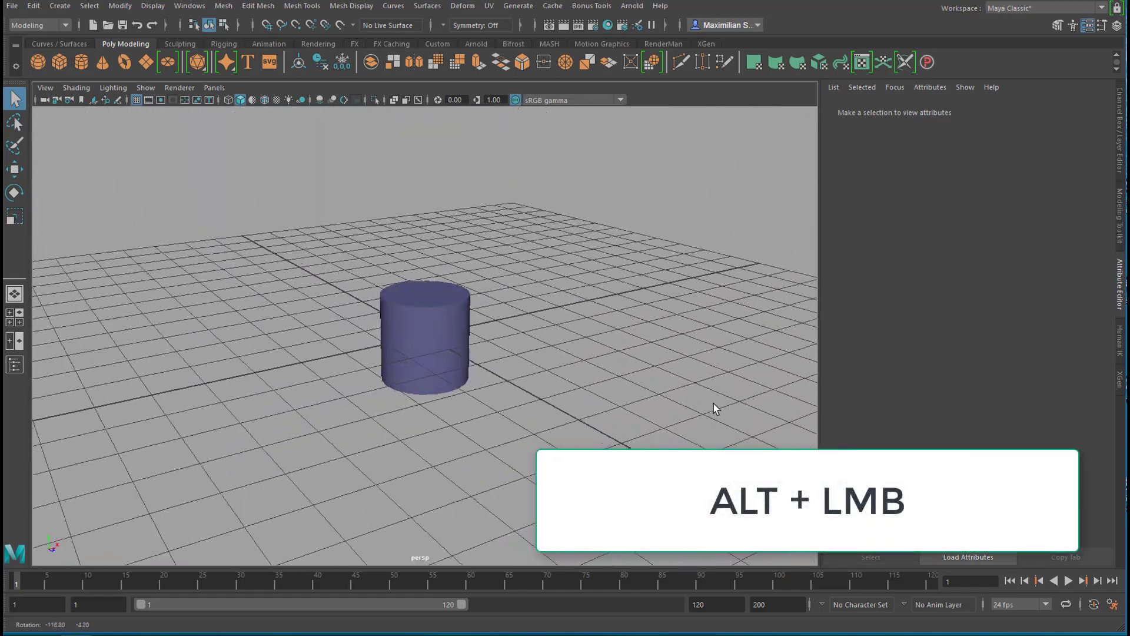
pyautogui.keyDown('alt'); pyautogui.moveTo(713, 404); pyautogui.dragTo(537, 420); pyautogui.keyUp('alt')
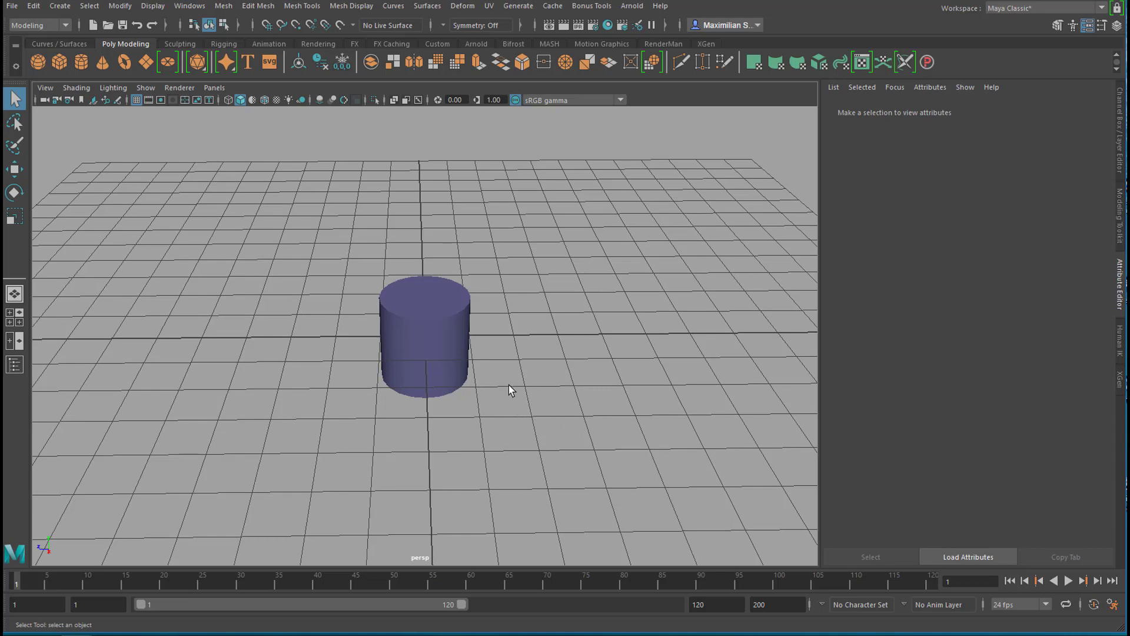
pyautogui.keyDown('alt'); pyautogui.moveTo(520, 380); pyautogui.dragTo(482, 336, button='middle'); pyautogui.keyUp('alt')
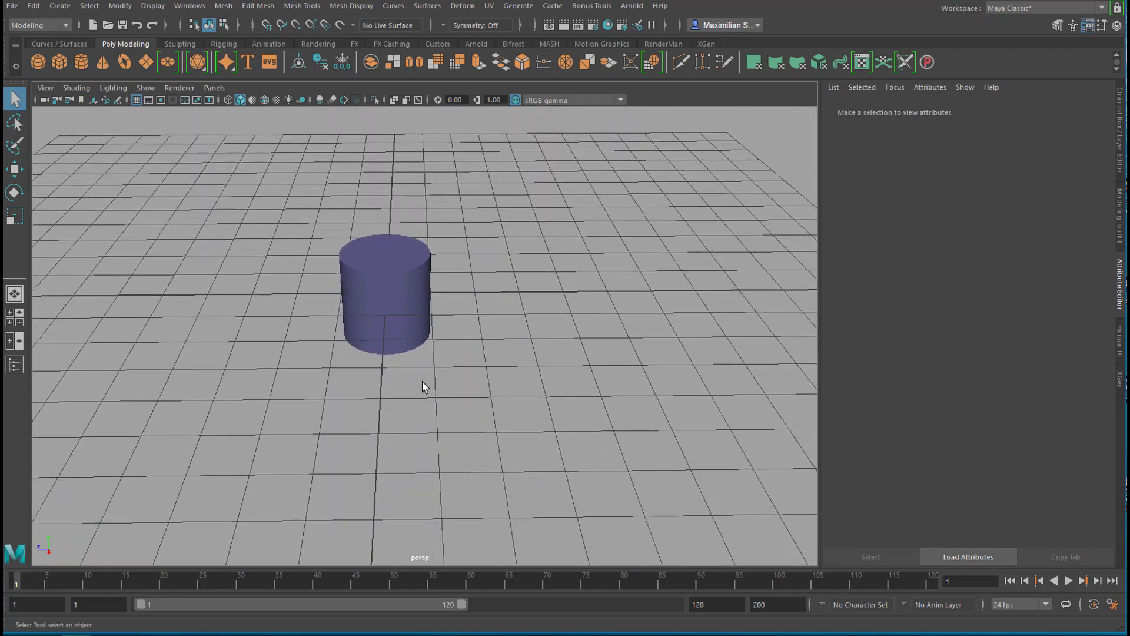
pyautogui.keyDown('alt'); pyautogui.moveTo(423, 387); pyautogui.dragTo(516, 377); pyautogui.keyUp('alt')
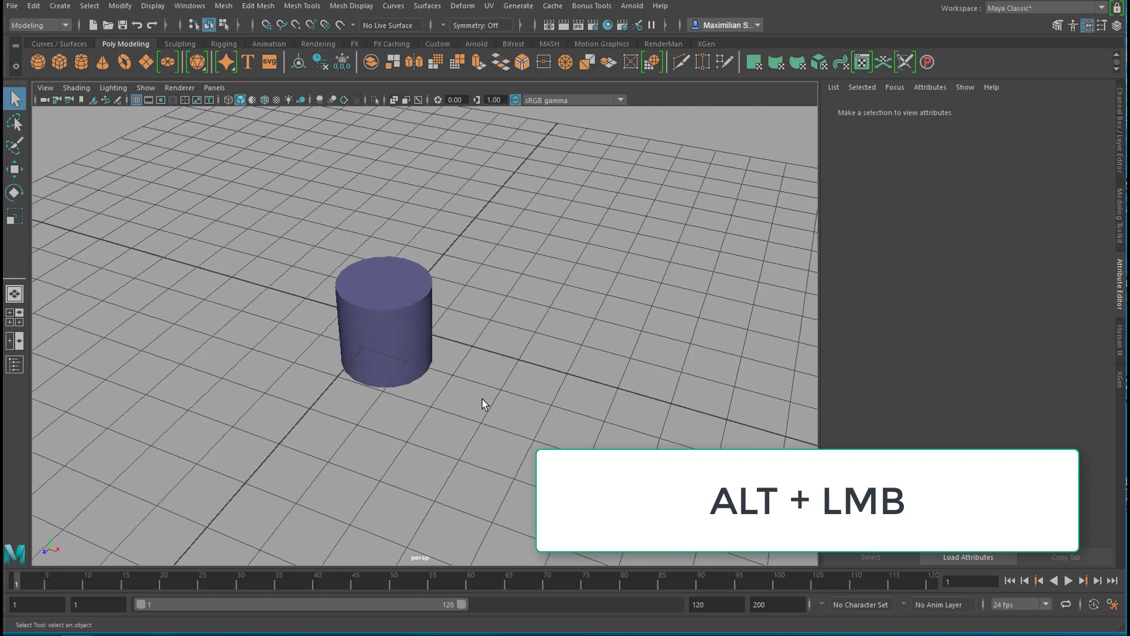
# Step: Dolly in and out on the cylinder, ending with a closer orbit around it
pyautogui.moveTo(482, 404)
pyautogui.keyDown('alt'); pyautogui.mouseDown(button='right')
pyautogui.moveTo(355, 419)
pyautogui.moveTo(732, 386)
pyautogui.moveTo(221, 429)
pyautogui.moveTo(495, 410)
pyautogui.moveTo(488, 387)
pyautogui.mouseUp(button='right'); pyautogui.keyUp('alt')
pyautogui.keyDown('alt'); pyautogui.moveTo(248, 426); pyautogui.dragTo(450, 379, button='right'); pyautogui.keyUp('alt')
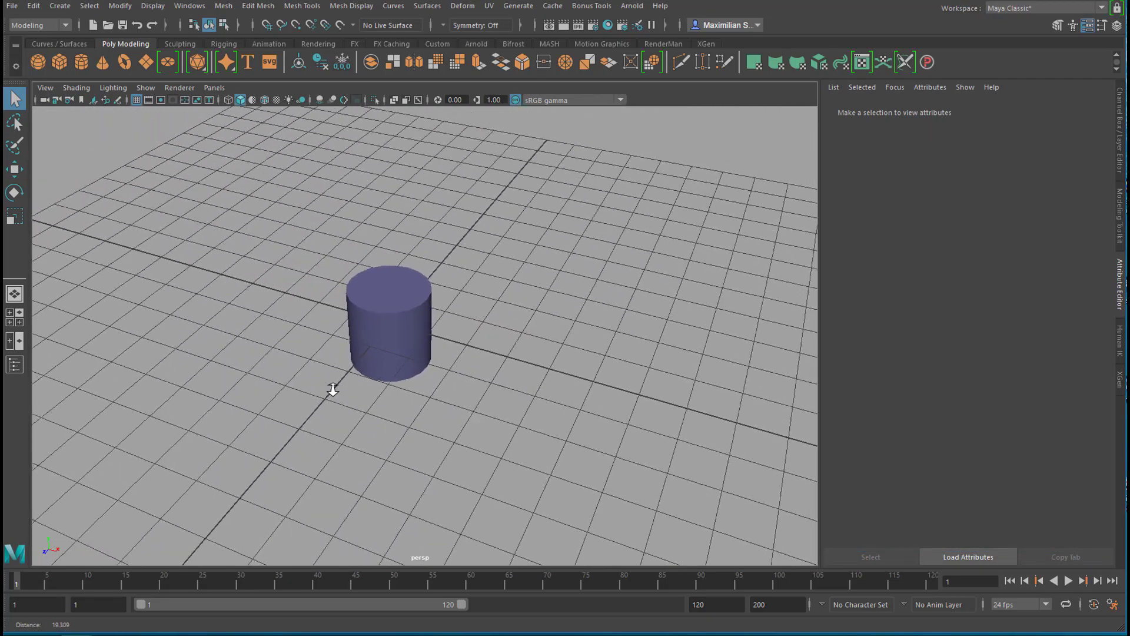
pyautogui.keyDown('alt'); pyautogui.moveTo(544, 378); pyautogui.dragTo(188, 416, button='right'); pyautogui.keyUp('alt')
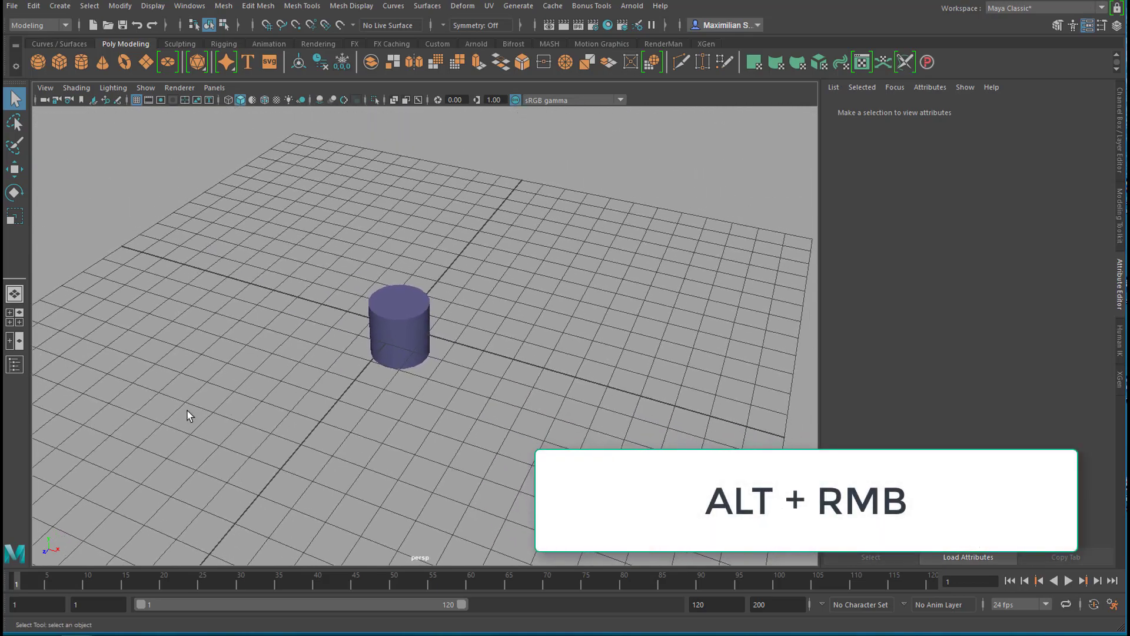
pyautogui.keyDown('alt'); pyautogui.moveTo(478, 395); pyautogui.dragTo(772, 391, button='right'); pyautogui.keyUp('alt')
pyautogui.keyDown('alt'); pyautogui.moveTo(403, 375); pyautogui.dragTo(148, 423, button='right'); pyautogui.keyUp('alt')
pyautogui.keyDown('alt'); pyautogui.moveTo(399, 385); pyautogui.dragTo(454, 381, button='right'); pyautogui.keyUp('alt')
pyautogui.scroll(-3, 456, 380)
pyautogui.scroll(10, 460, 374)
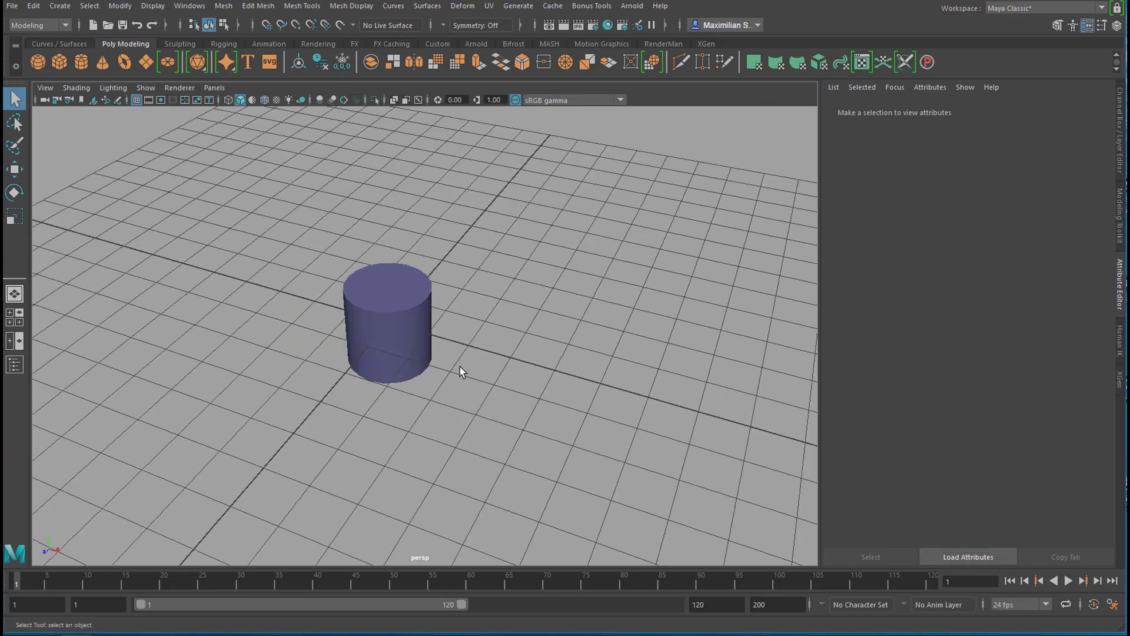
pyautogui.keyDown('alt'); pyautogui.moveTo(512, 391); pyautogui.dragTo(460, 390); pyautogui.keyUp('alt')
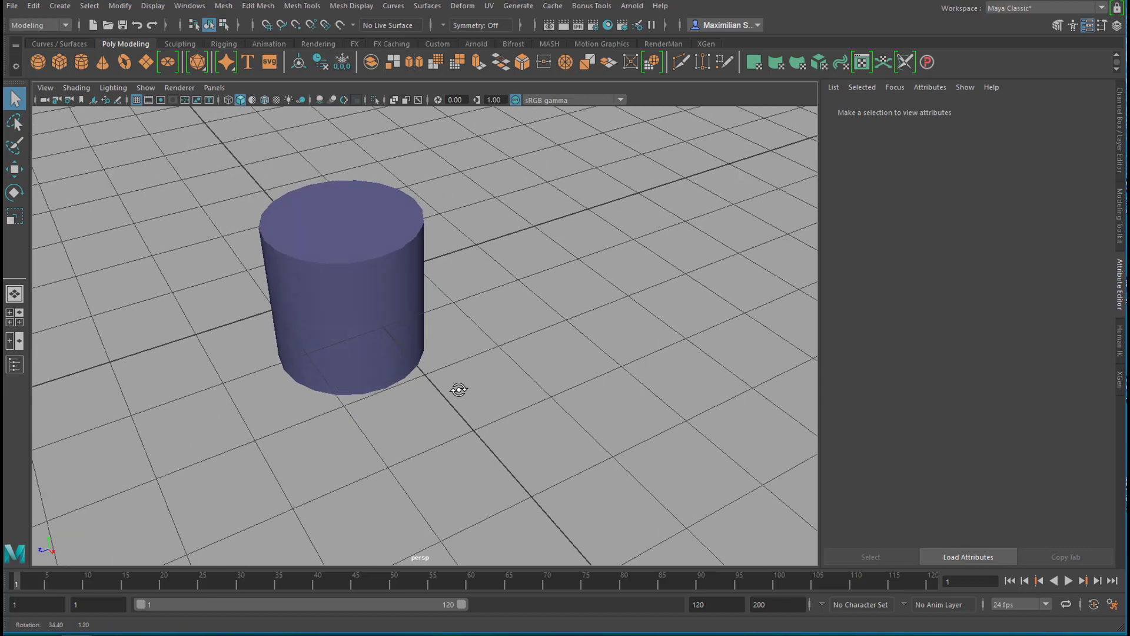
# Step: Start a new empty scene from the File menu without saving the cylinder scene
pyautogui.click(13, 6)
pyautogui.click(23, 27)
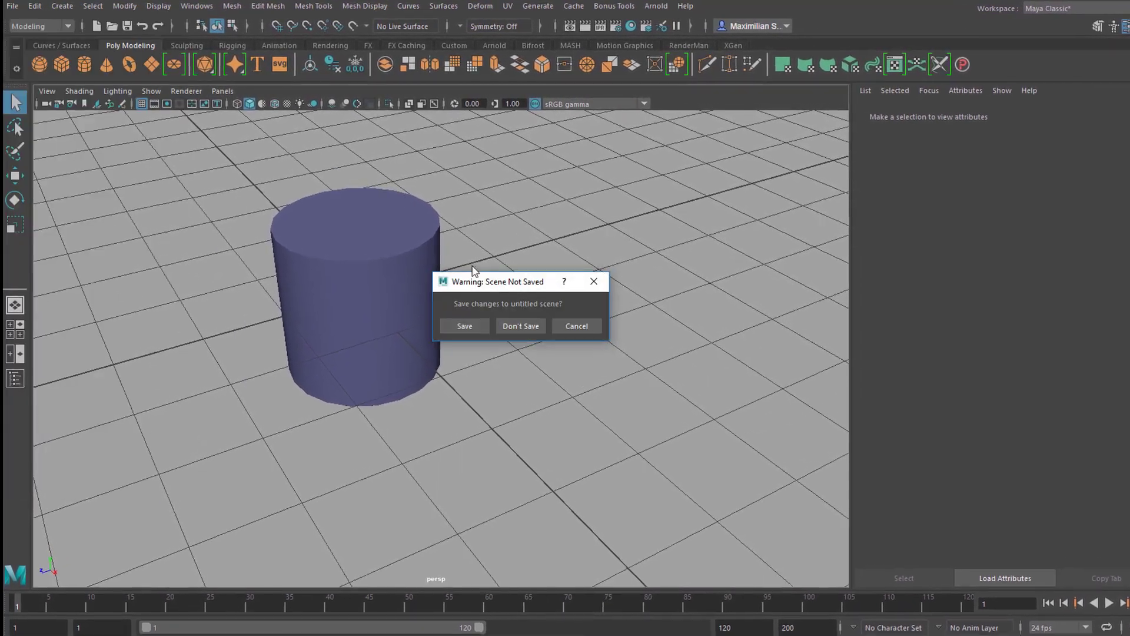
pyautogui.click(534, 329)
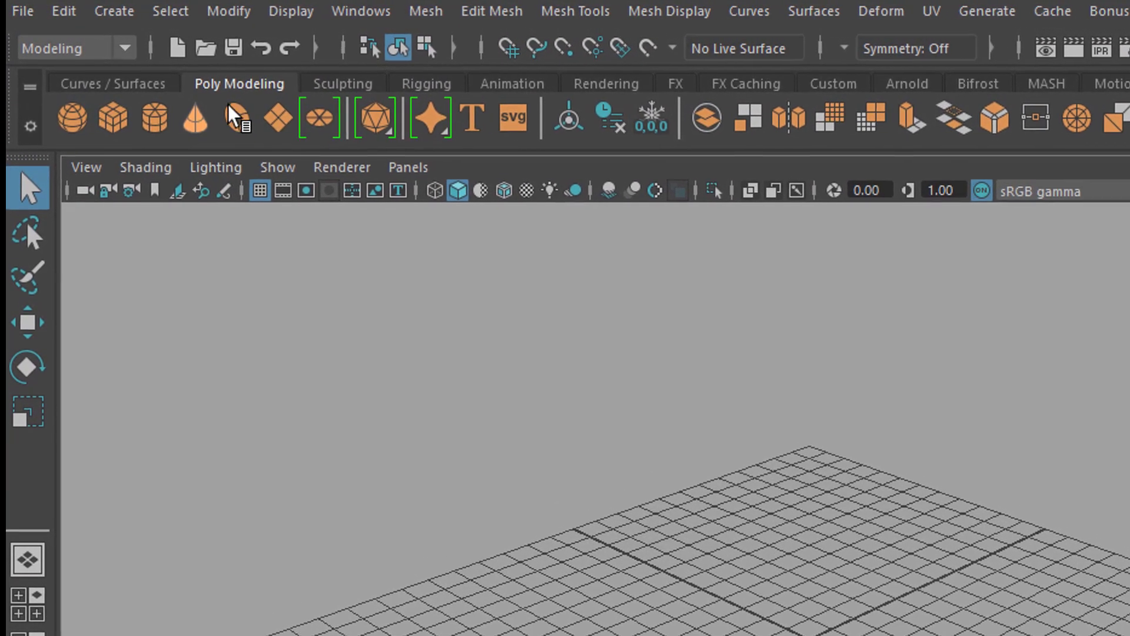
# Step: Switch the shelf to Curves / Surfaces and then back to Poly Modeling
pyautogui.click(140, 105)
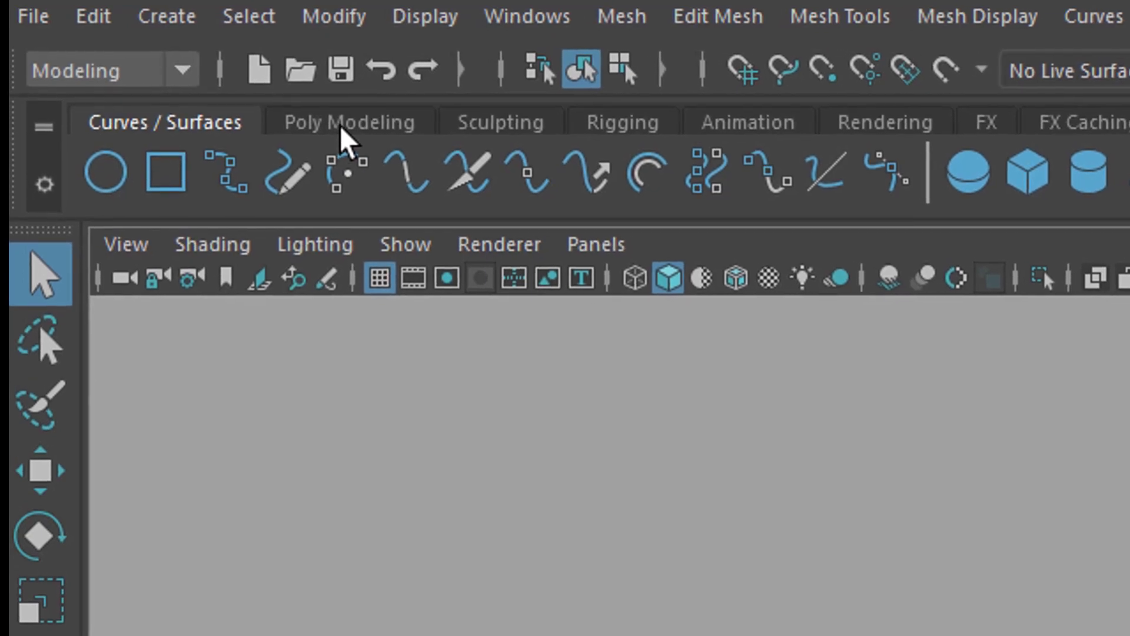
pyautogui.click(334, 130)
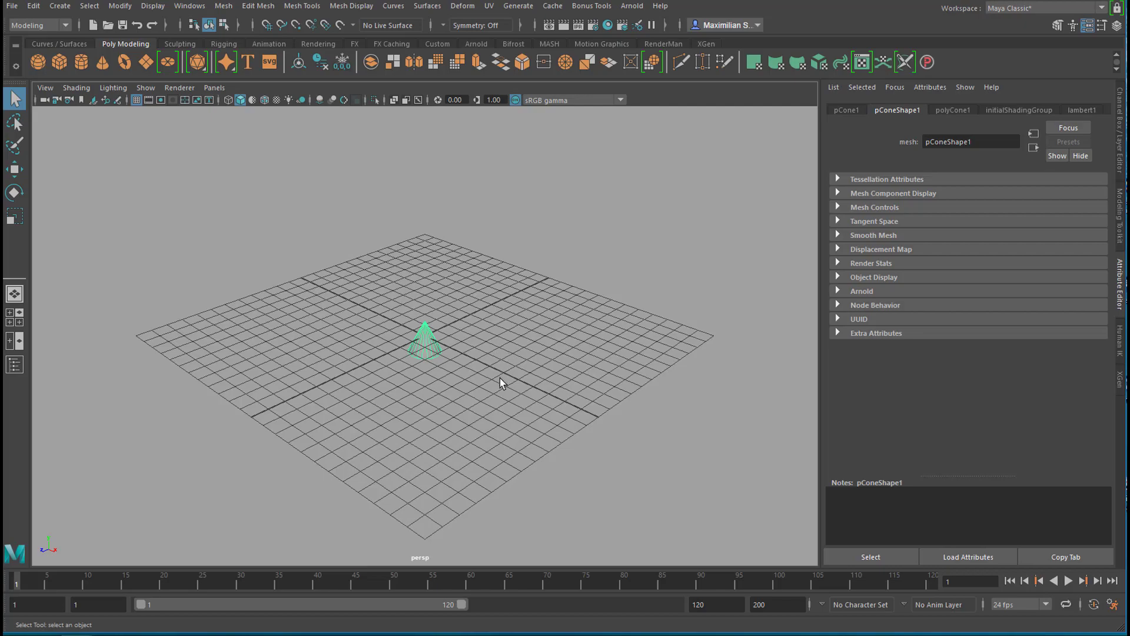
# Step: Orbit, dolly and pan the view for a close, low look at the cone
pyautogui.keyDown('alt'); pyautogui.moveTo(439, 401); pyautogui.dragTo(473, 409); pyautogui.keyUp('alt')
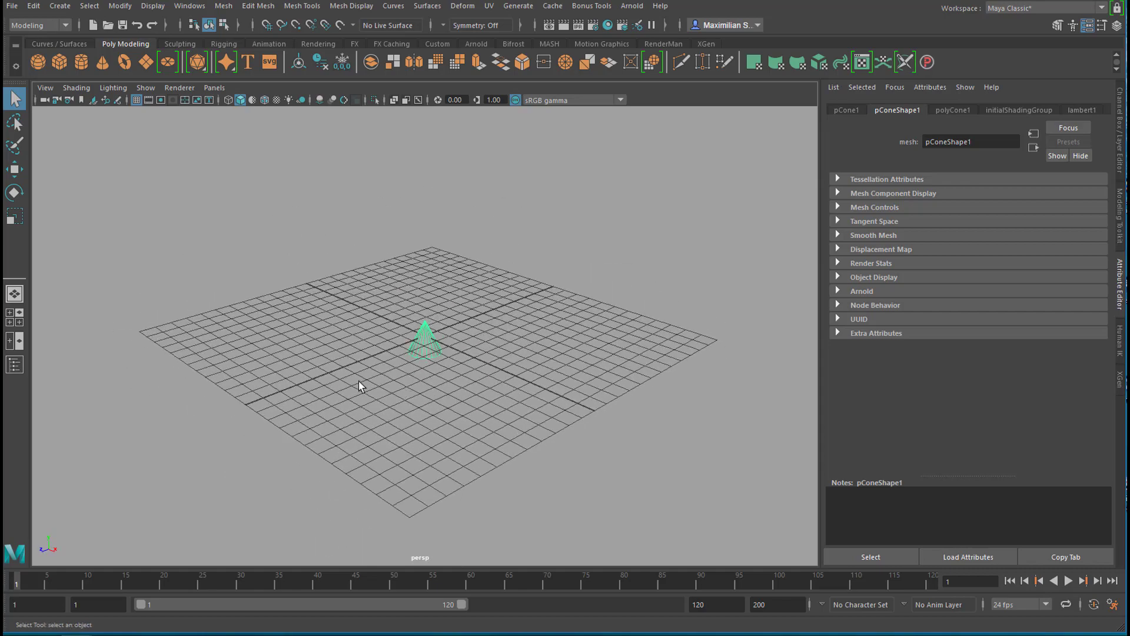
pyautogui.keyDown('alt'); pyautogui.moveTo(358, 382); pyautogui.dragTo(553, 403, button='right'); pyautogui.keyUp('alt')
pyautogui.moveTo(510, 443)
pyautogui.keyDown('alt'); pyautogui.mouseDown()
pyautogui.moveTo(380, 414)
pyautogui.moveTo(313, 413)
pyautogui.moveTo(313, 391)
pyautogui.moveTo(336, 414)
pyautogui.moveTo(441, 421)
pyautogui.moveTo(517, 398)
pyautogui.moveTo(565, 335)
pyautogui.moveTo(585, 429)
pyautogui.moveTo(644, 441)
pyautogui.moveTo(606, 432)
pyautogui.moveTo(532, 448)
pyautogui.mouseUp(); pyautogui.keyUp('alt')
pyautogui.keyDown('alt'); pyautogui.moveTo(530, 442); pyautogui.dragTo(540, 395, button='middle'); pyautogui.keyUp('alt')
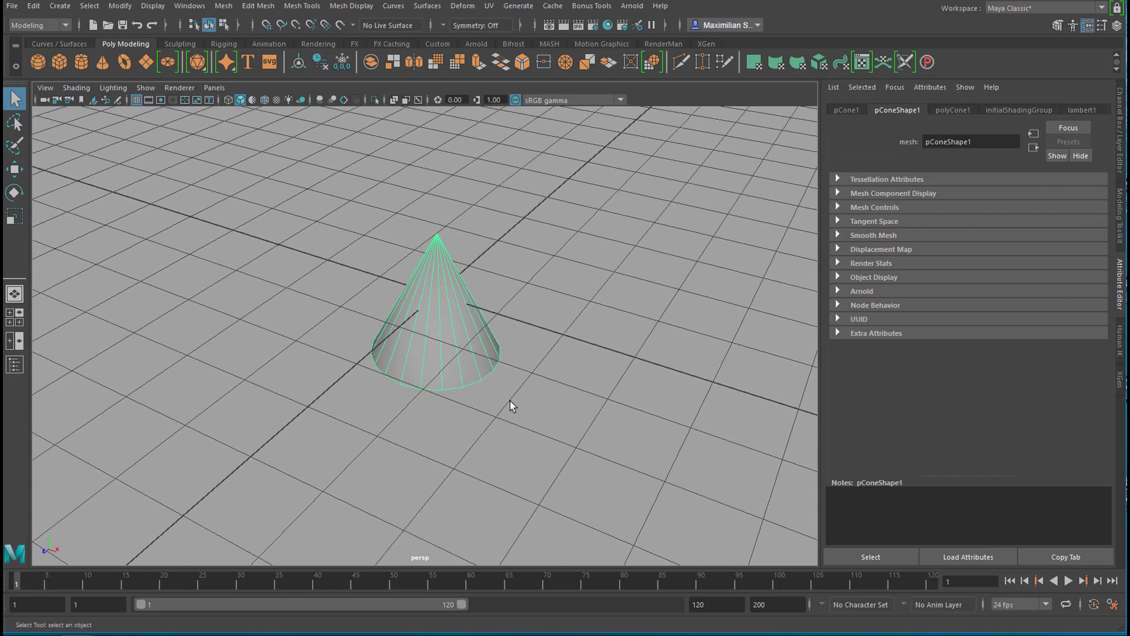
pyautogui.moveTo(515, 409)
pyautogui.keyDown('alt'); pyautogui.mouseDown()
pyautogui.moveTo(514, 362)
pyautogui.moveTo(523, 395)
pyautogui.mouseUp(); pyautogui.keyUp('alt')
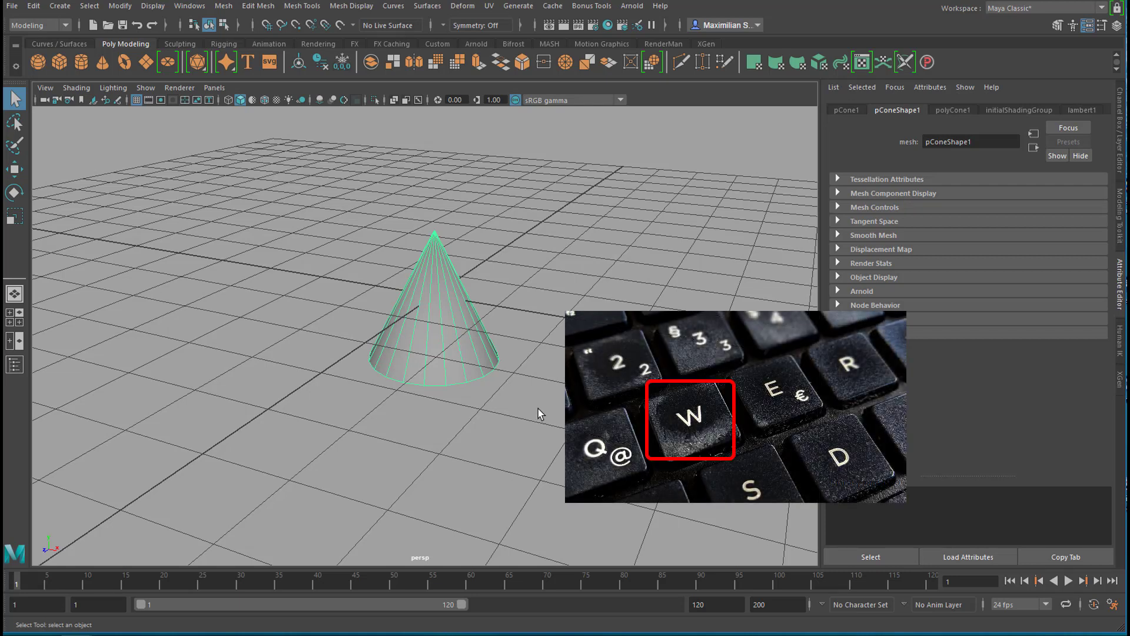
# Step: Cycle through the Move, Rotate and Scale tools on the cone, then return to Select
pyautogui.press('w')
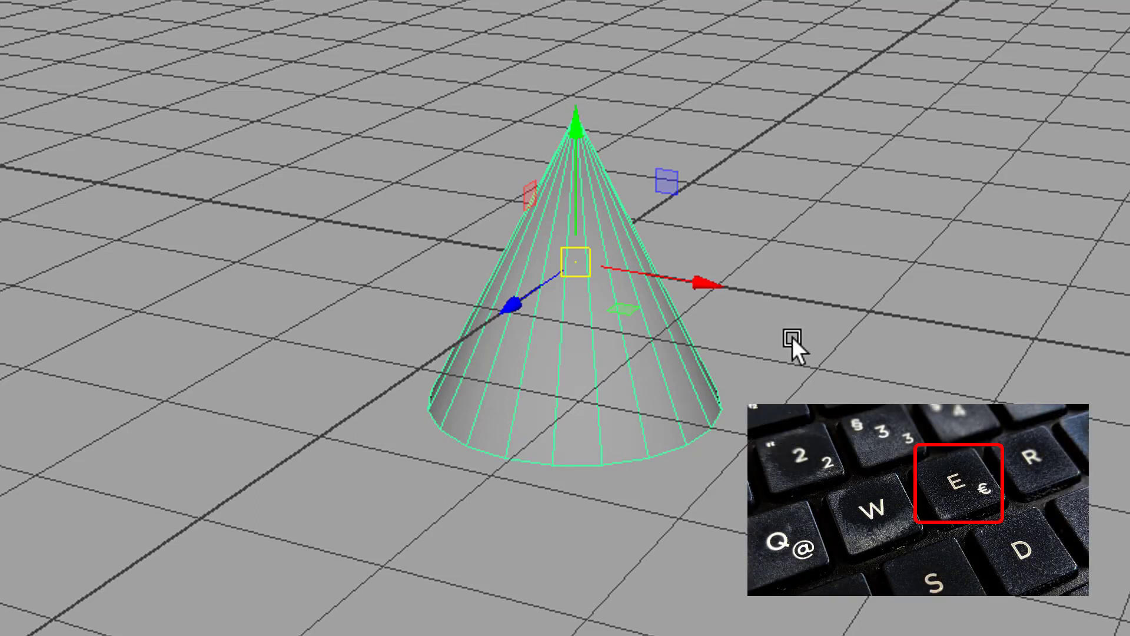
pyautogui.press('e')
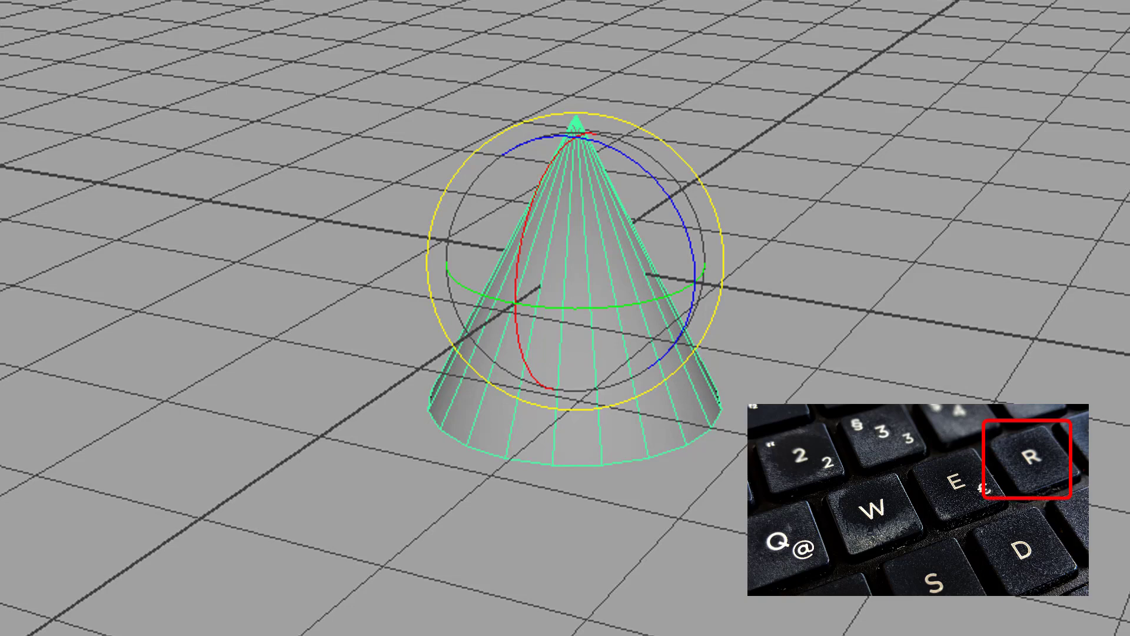
pyautogui.press('r')
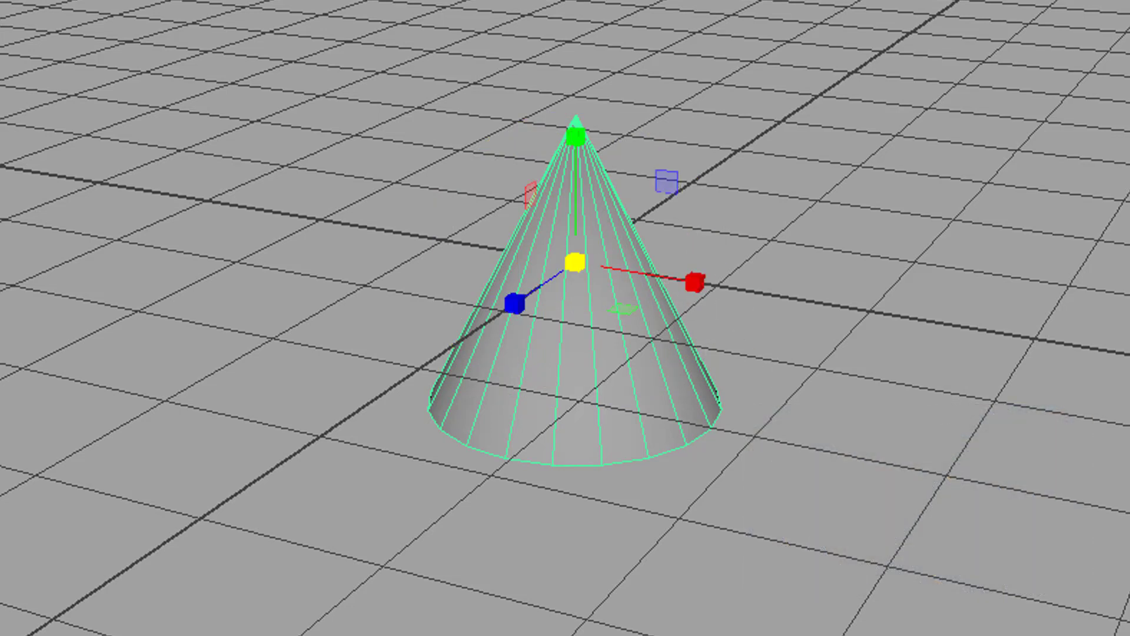
pyautogui.press('w')
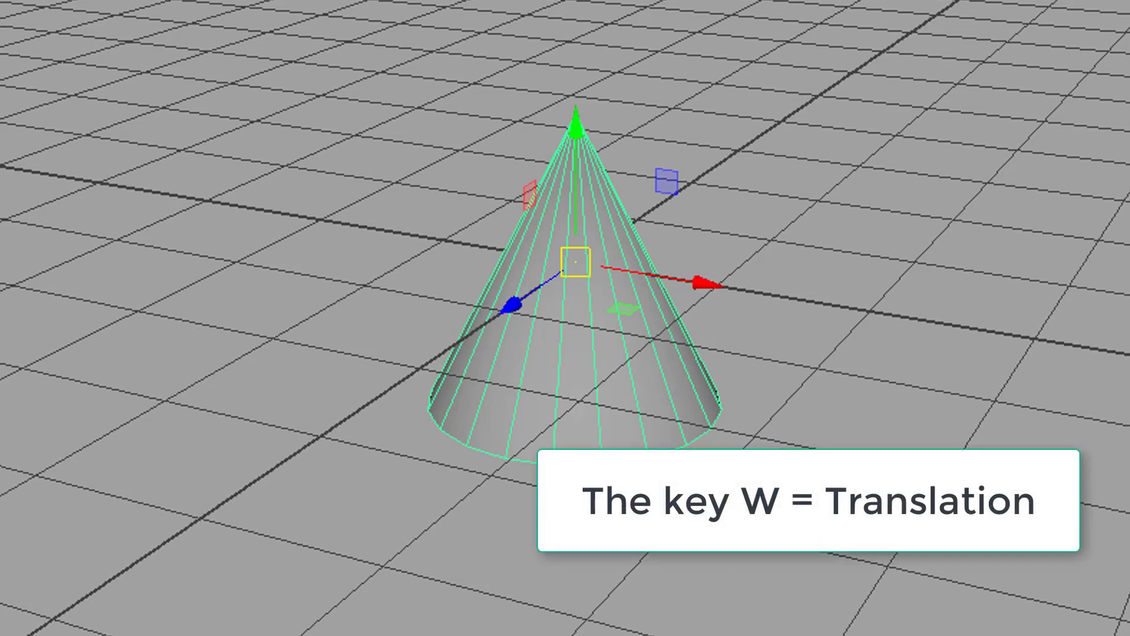
pyautogui.press('e')
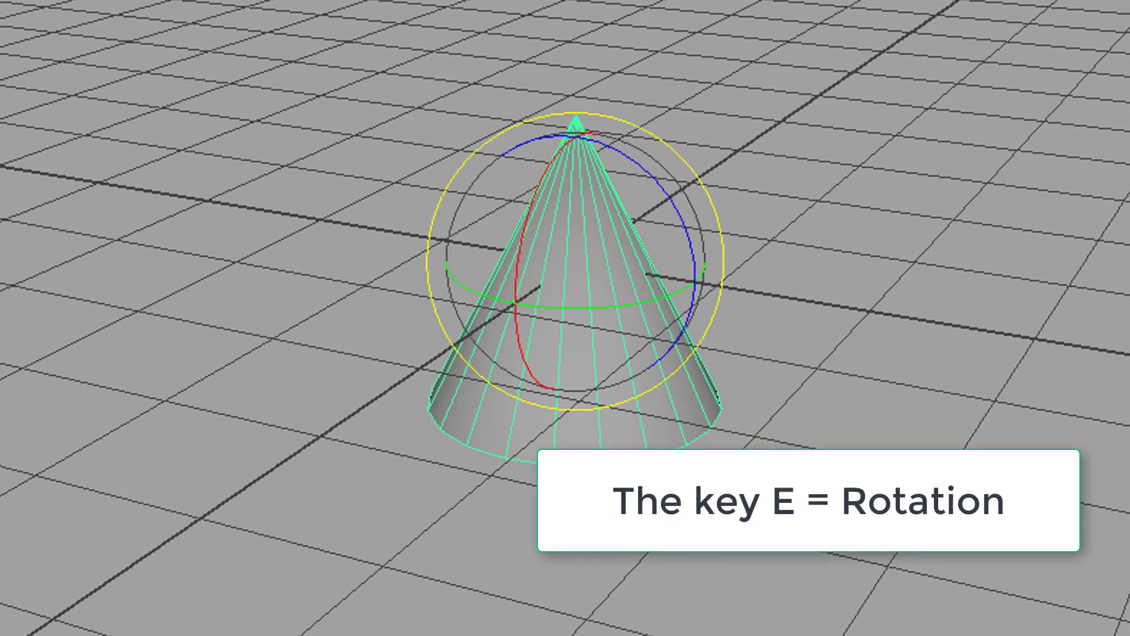
pyautogui.press('r')
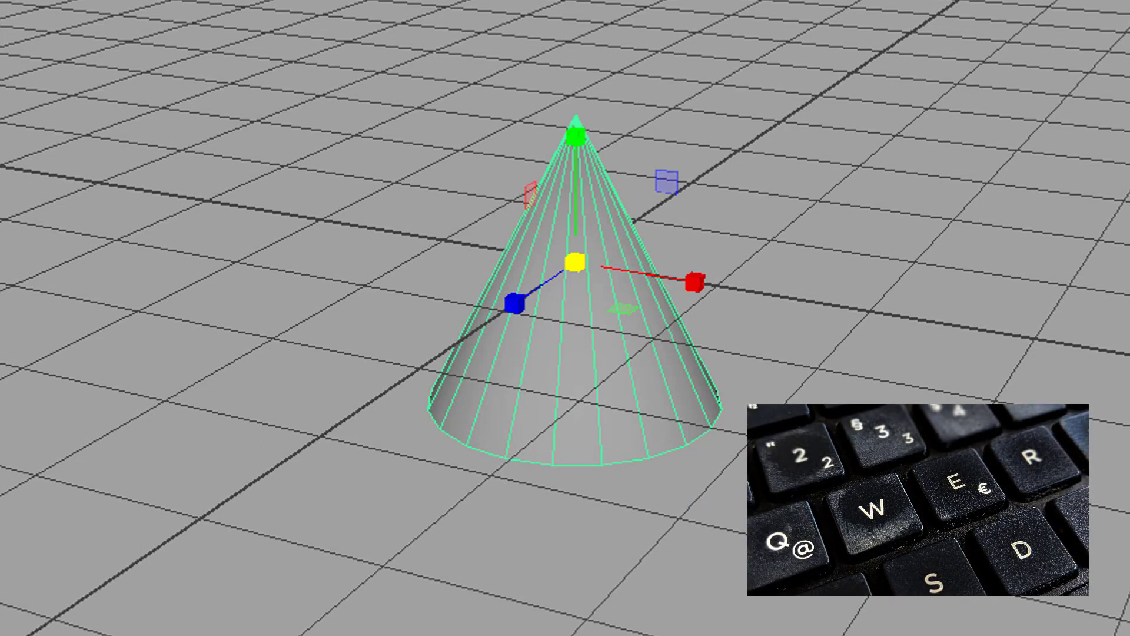
pyautogui.press('q')
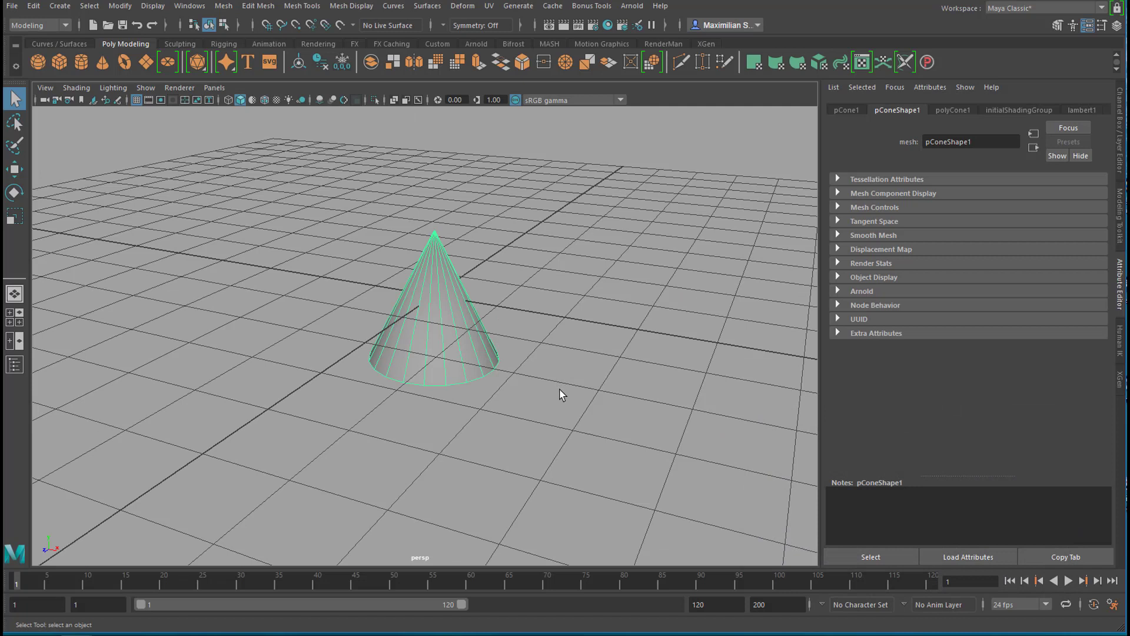
# Step: Slide the cone across the ground plane with the Move tool's plane handle
pyautogui.press('w')
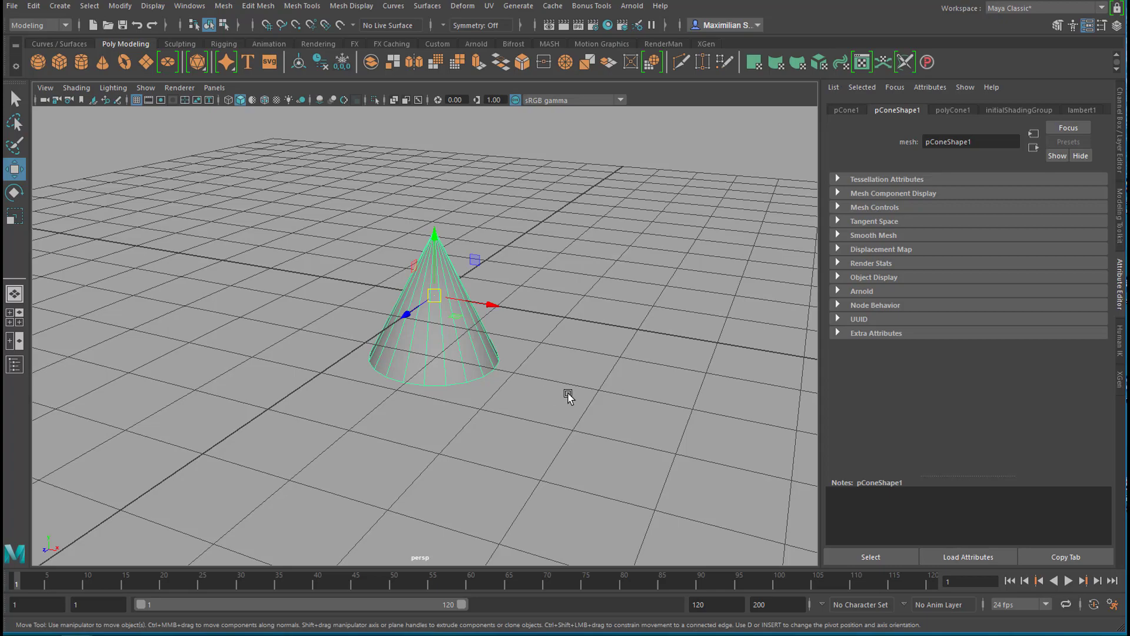
pyautogui.moveTo(559, 400)
pyautogui.keyDown('alt'); pyautogui.mouseDown()
pyautogui.moveTo(540, 426)
pyautogui.moveTo(487, 412)
pyautogui.moveTo(544, 410)
pyautogui.moveTo(571, 396)
pyautogui.moveTo(575, 429)
pyautogui.moveTo(507, 424)
pyautogui.moveTo(505, 391)
pyautogui.moveTo(573, 411)
pyautogui.moveTo(538, 396)
pyautogui.moveTo(527, 419)
pyautogui.moveTo(543, 404)
pyautogui.mouseUp(); pyautogui.keyUp('alt')
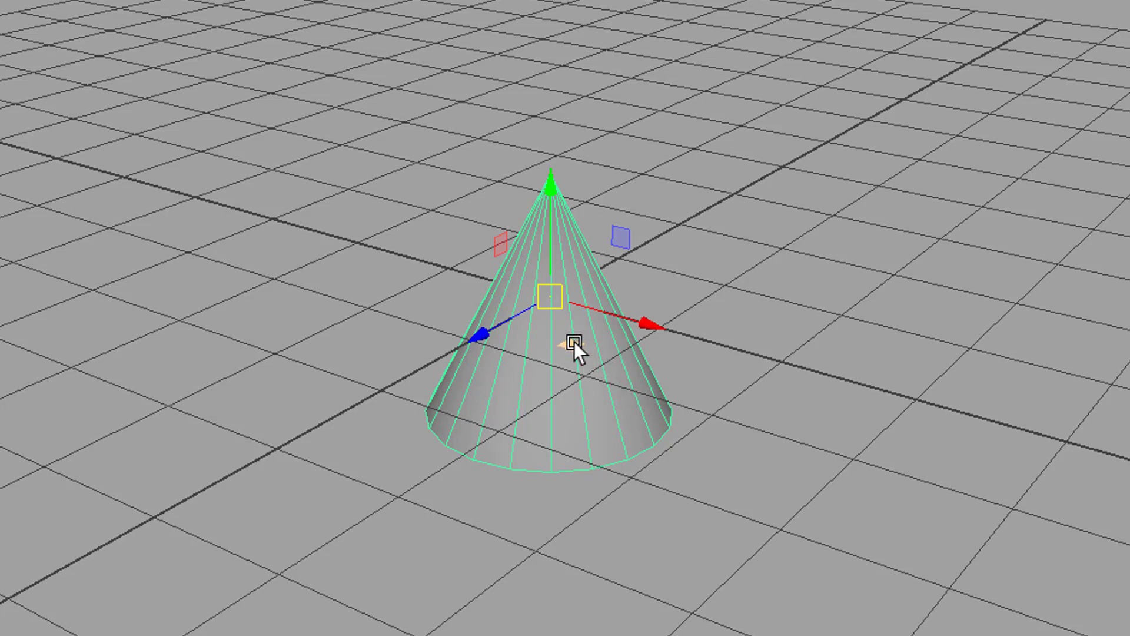
pyautogui.moveTo(573, 342); pyautogui.dragTo(597, 366)
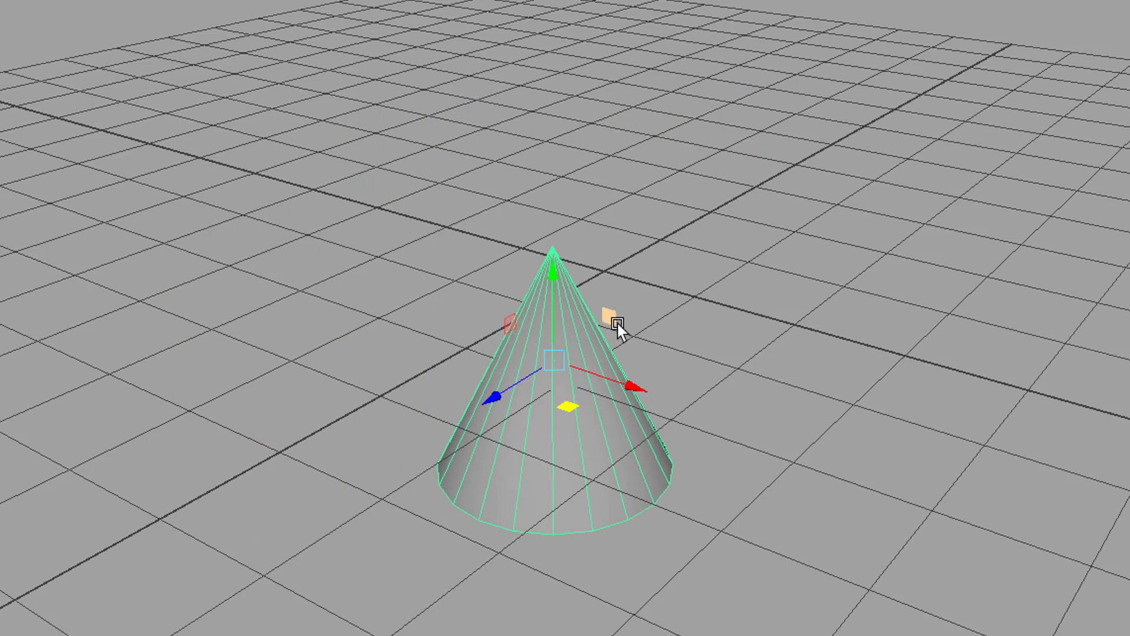
pyautogui.moveTo(619, 320); pyautogui.dragTo(567, 181)
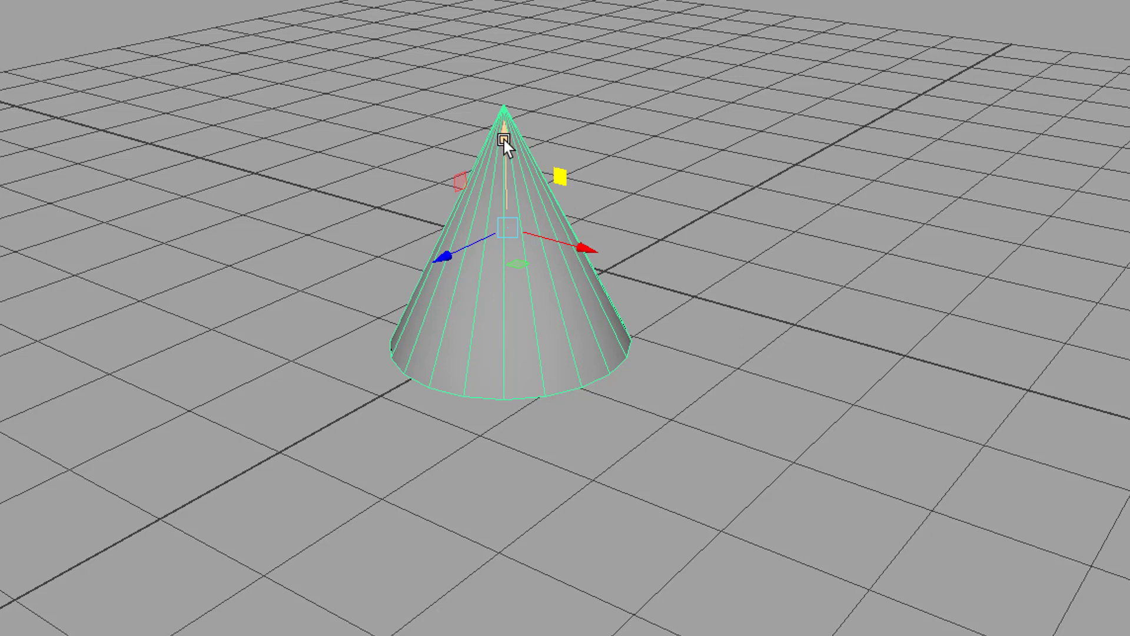
# Step: Nudge the cone back and forth along the Y, X and Z axes
pyautogui.moveTo(503, 140); pyautogui.dragTo(496, 161)
pyautogui.moveTo(587, 262); pyautogui.dragTo(712, 299)
pyautogui.moveTo(568, 298); pyautogui.dragTo(499, 347)
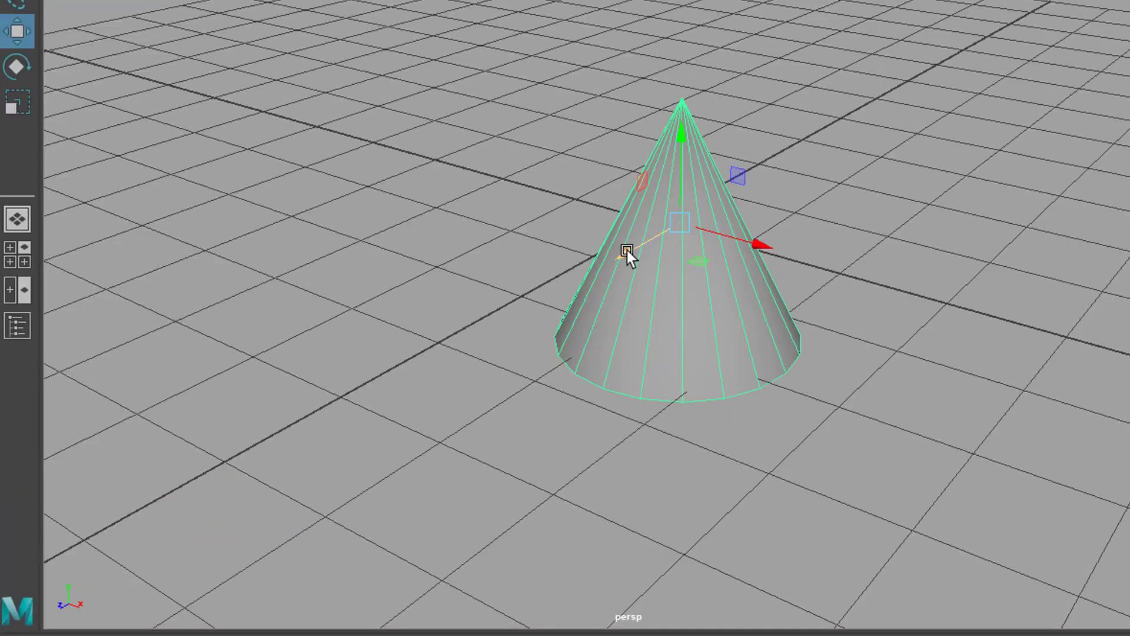
pyautogui.moveTo(627, 249); pyautogui.dragTo(652, 261)
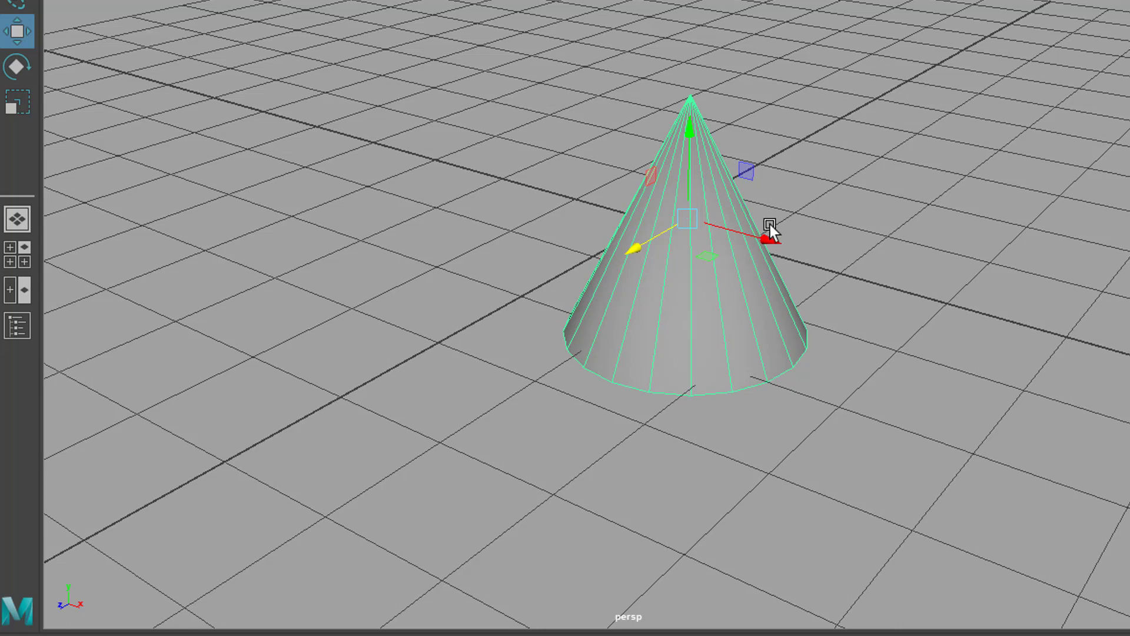
pyautogui.moveTo(765, 237); pyautogui.dragTo(650, 228)
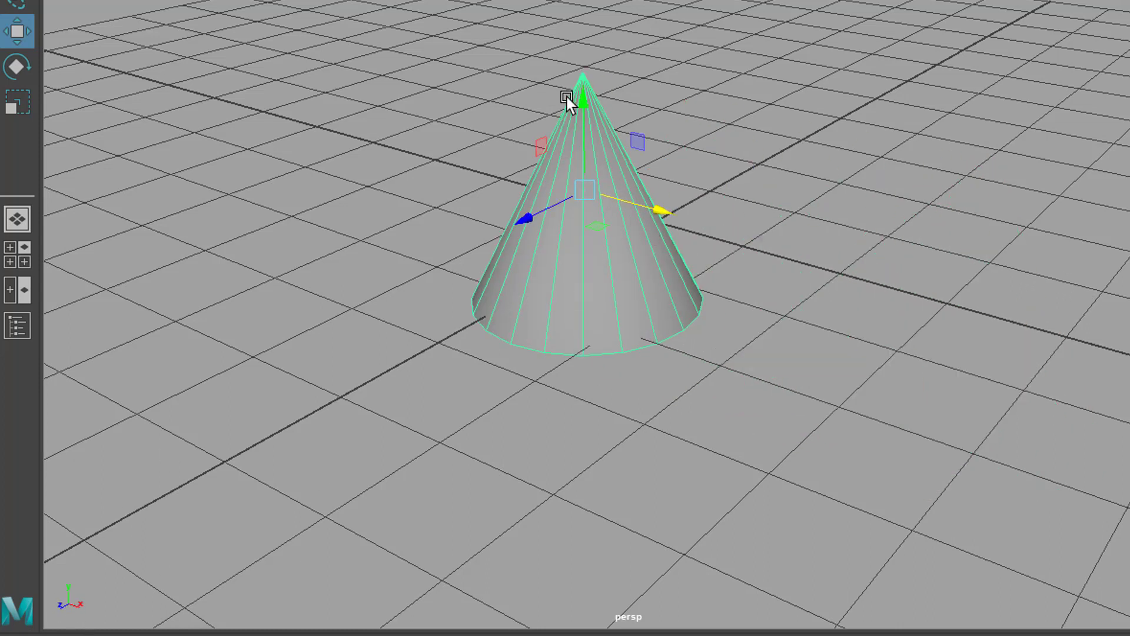
pyautogui.moveTo(585, 97); pyautogui.dragTo(630, 118)
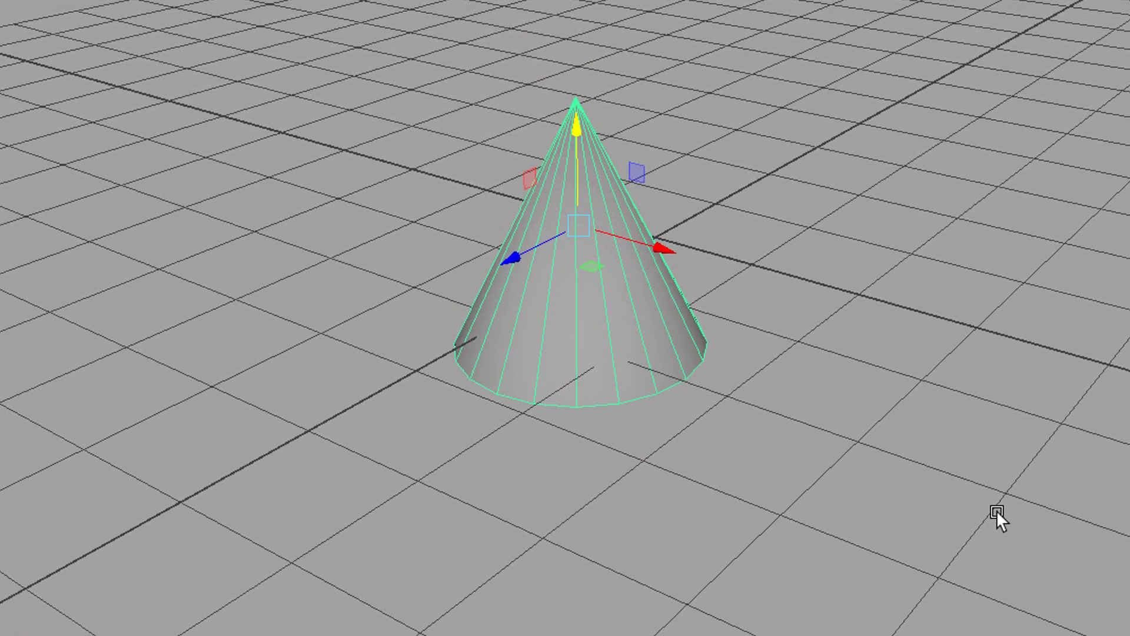
# Step: Tilt the cone sideways and back upright, then spin it around its vertical axis
pyautogui.press('e')
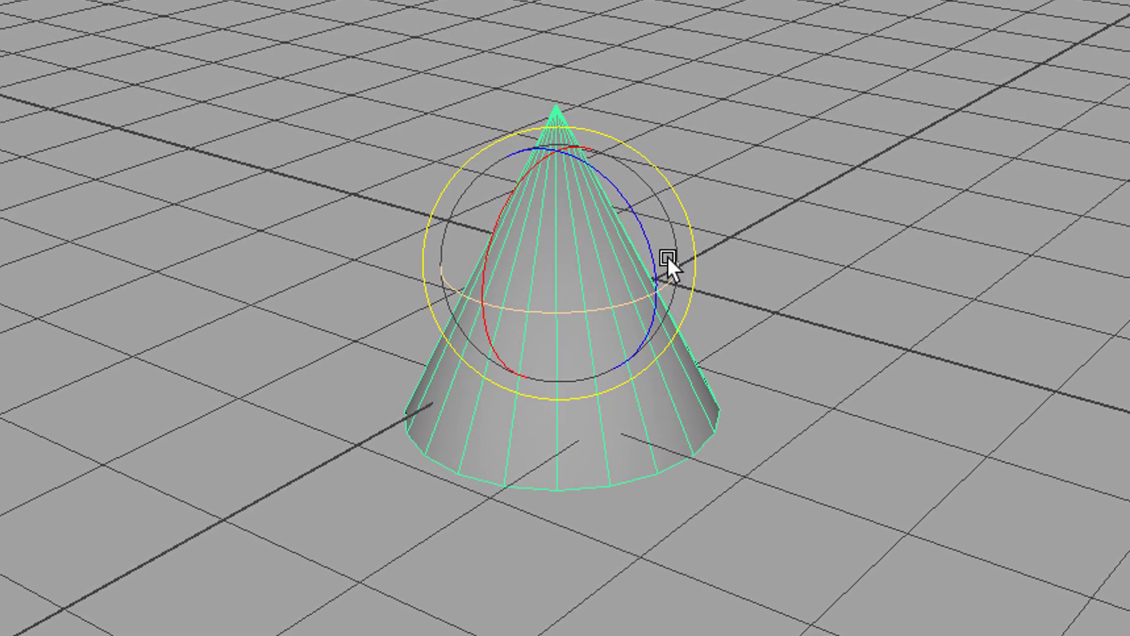
pyautogui.moveTo(634, 210)
pyautogui.mouseDown()
pyautogui.moveTo(644, 320)
pyautogui.moveTo(633, 217)
pyautogui.mouseUp()
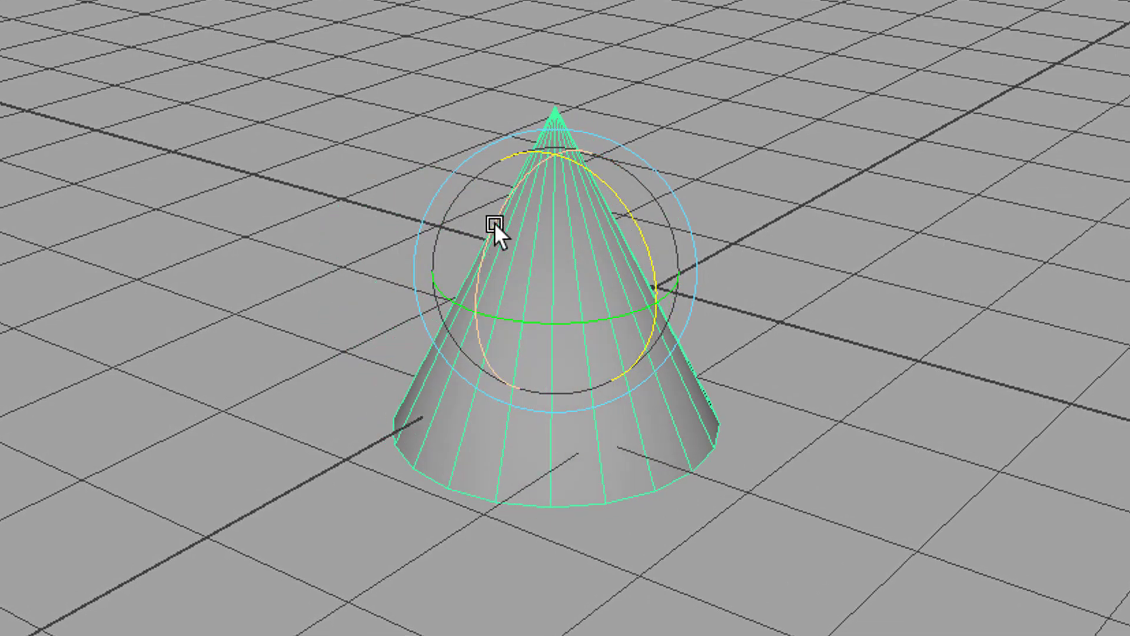
pyautogui.moveTo(488, 226)
pyautogui.mouseDown()
pyautogui.moveTo(475, 315)
pyautogui.moveTo(493, 233)
pyautogui.mouseUp()
pyautogui.moveTo(541, 328)
pyautogui.mouseDown()
pyautogui.moveTo(677, 302)
pyautogui.moveTo(557, 331)
pyautogui.mouseUp()
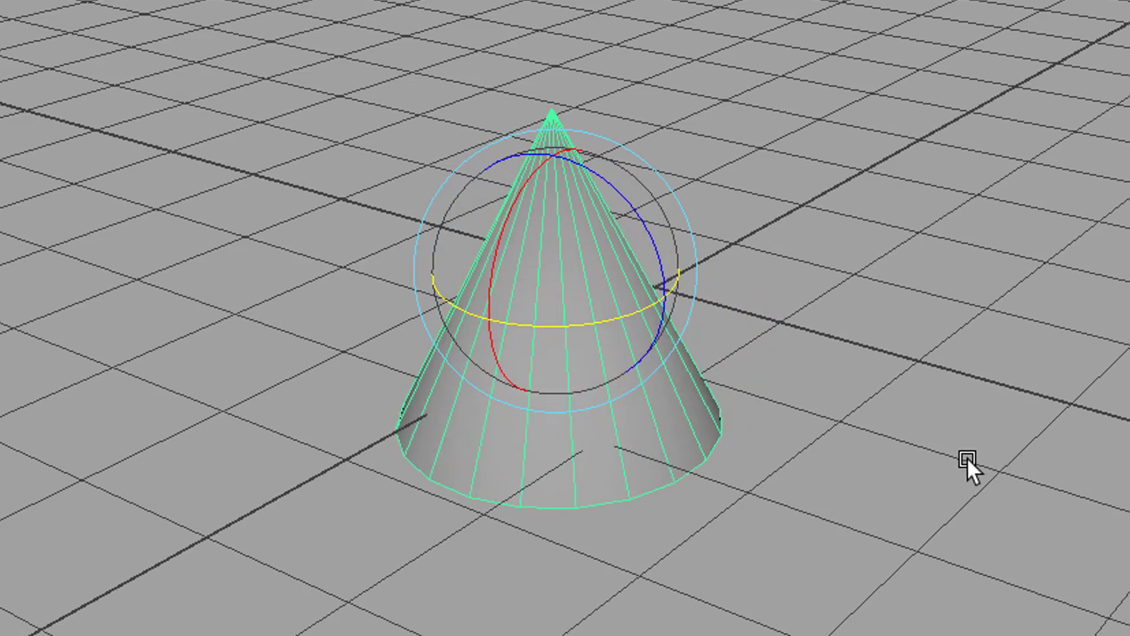
pyautogui.press('r')
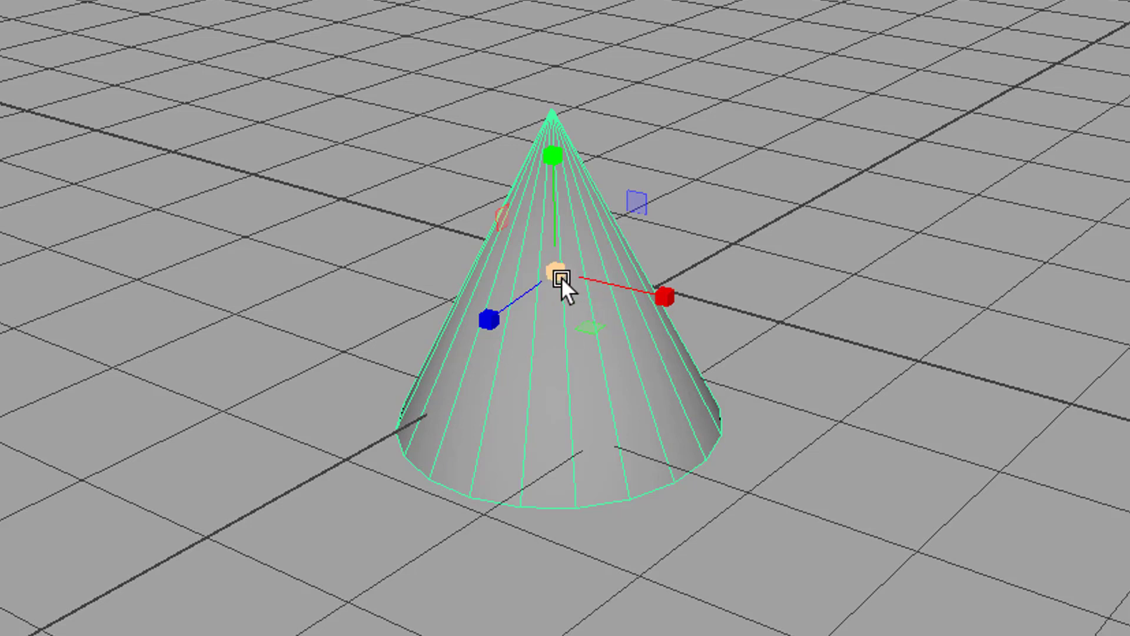
# Step: Enlarge the cone evenly, stretch it along X and Z, then make it much taller along Y
pyautogui.moveTo(560, 276); pyautogui.dragTo(469, 380)
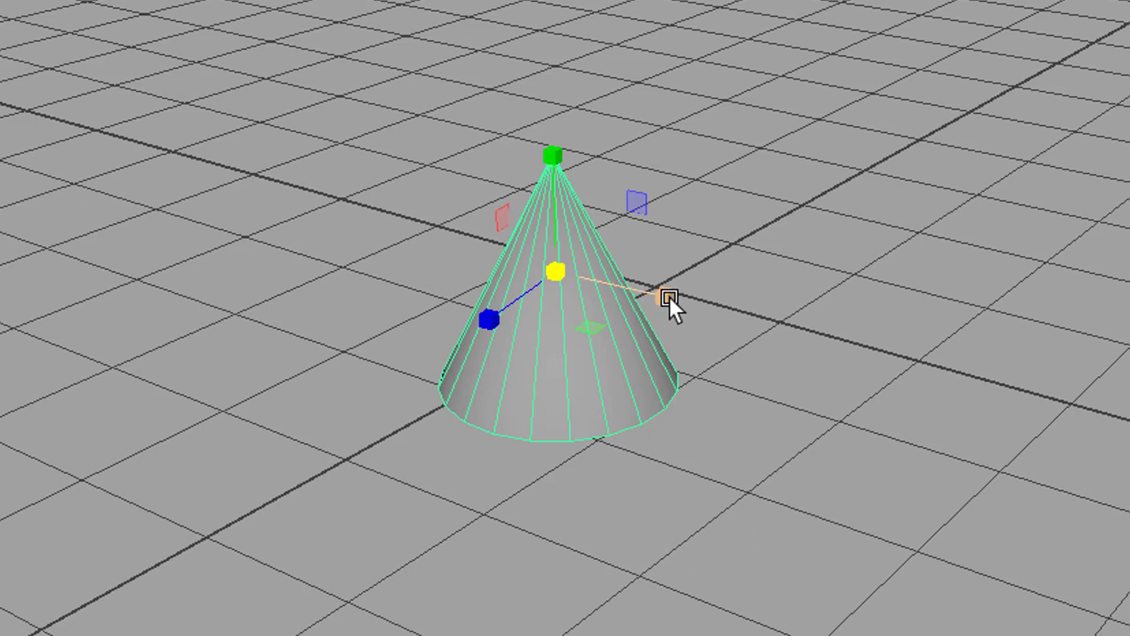
pyautogui.moveTo(669, 295); pyautogui.dragTo(622, 402)
pyautogui.moveTo(486, 317); pyautogui.dragTo(465, 327)
pyautogui.moveTo(551, 150); pyautogui.dragTo(583, 17)
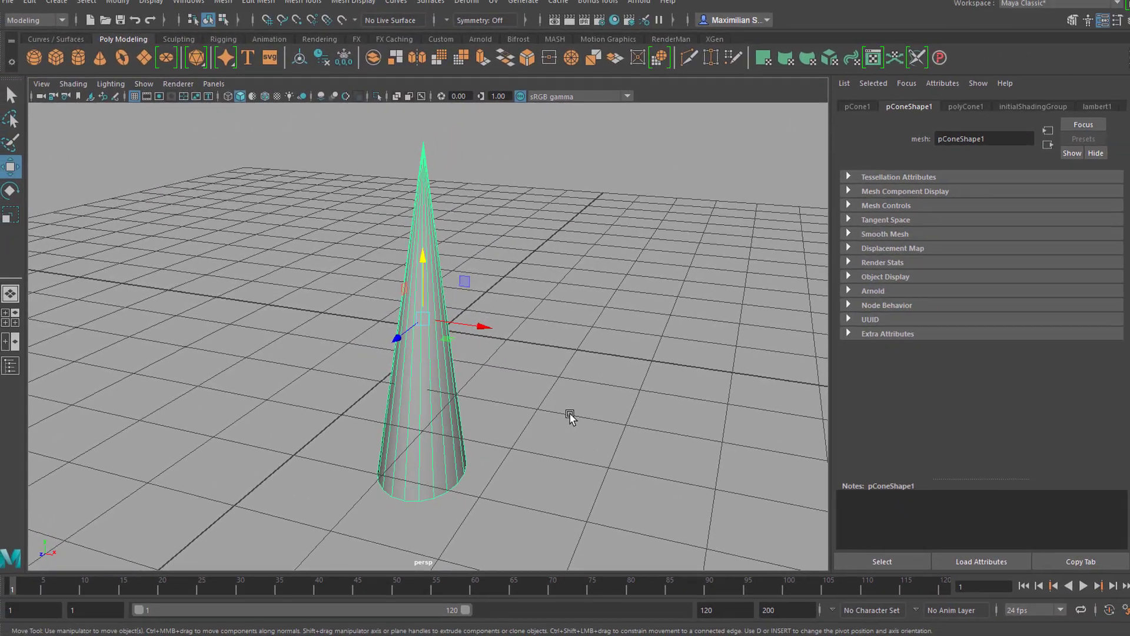
# Step: Lift the tall cone slightly higher along Y with the Move tool
pyautogui.press('w')
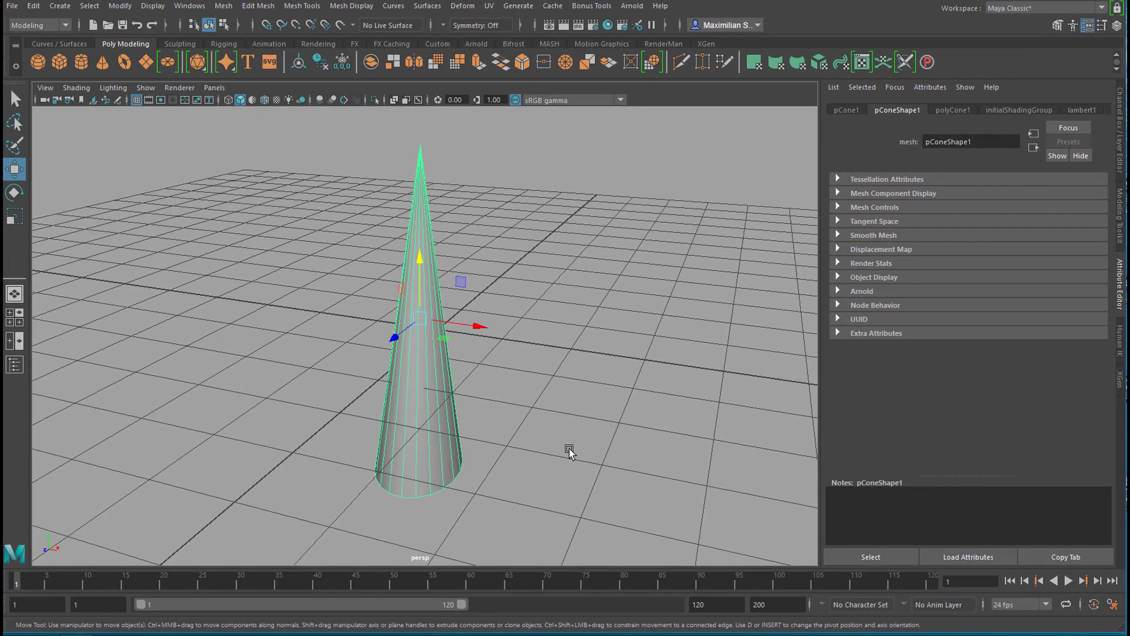
pyautogui.moveTo(424, 264); pyautogui.dragTo(423, 264)
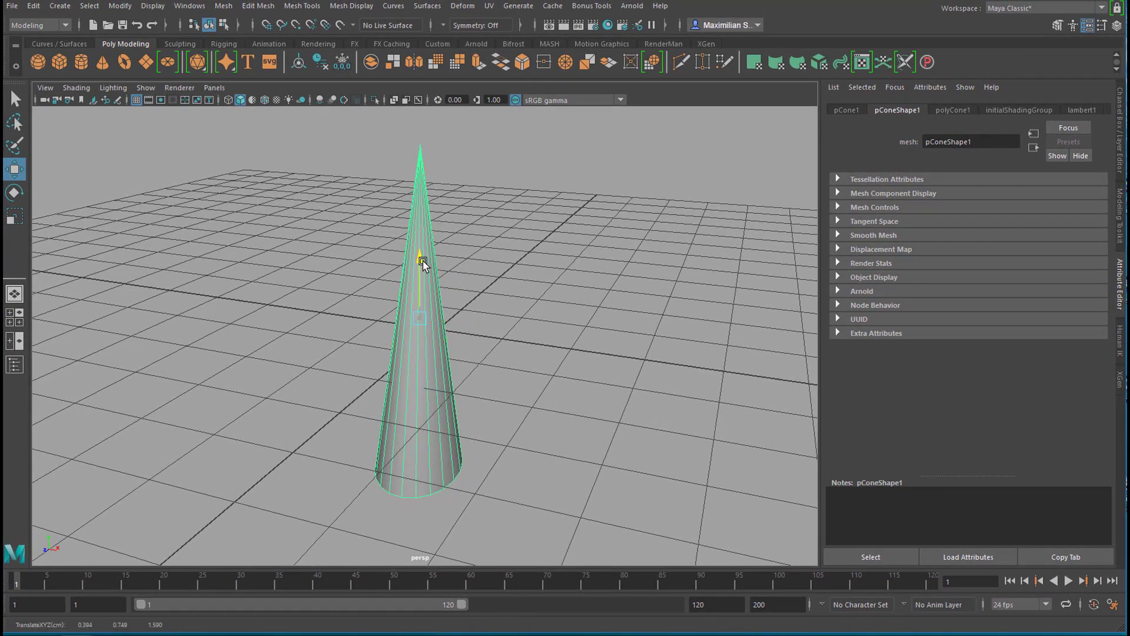
pyautogui.moveTo(430, 160); pyautogui.dragTo(433, 146)
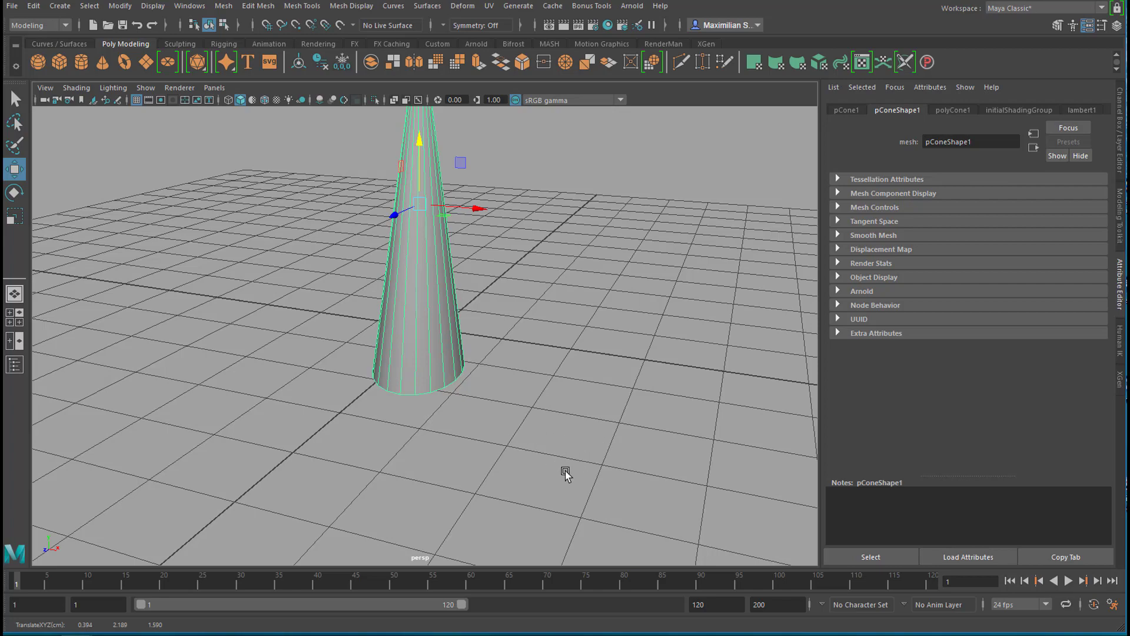
# Step: Orbit and zoom around the cone to examine it from close, low angles
pyautogui.keyDown('alt'); pyautogui.moveTo(554, 465); pyautogui.dragTo(582, 447); pyautogui.keyUp('alt')
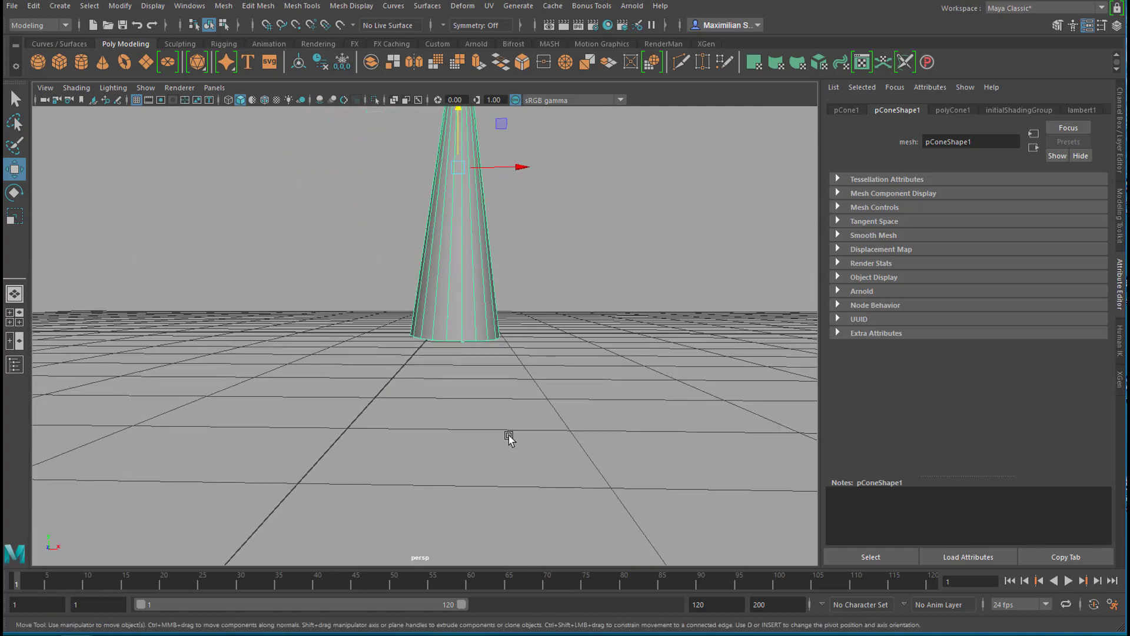
pyautogui.keyDown('alt'); pyautogui.moveTo(429, 422); pyautogui.dragTo(633, 447, button='right'); pyautogui.keyUp('alt')
pyautogui.keyDown('alt'); pyautogui.moveTo(632, 447); pyautogui.dragTo(532, 441); pyautogui.keyUp('alt')
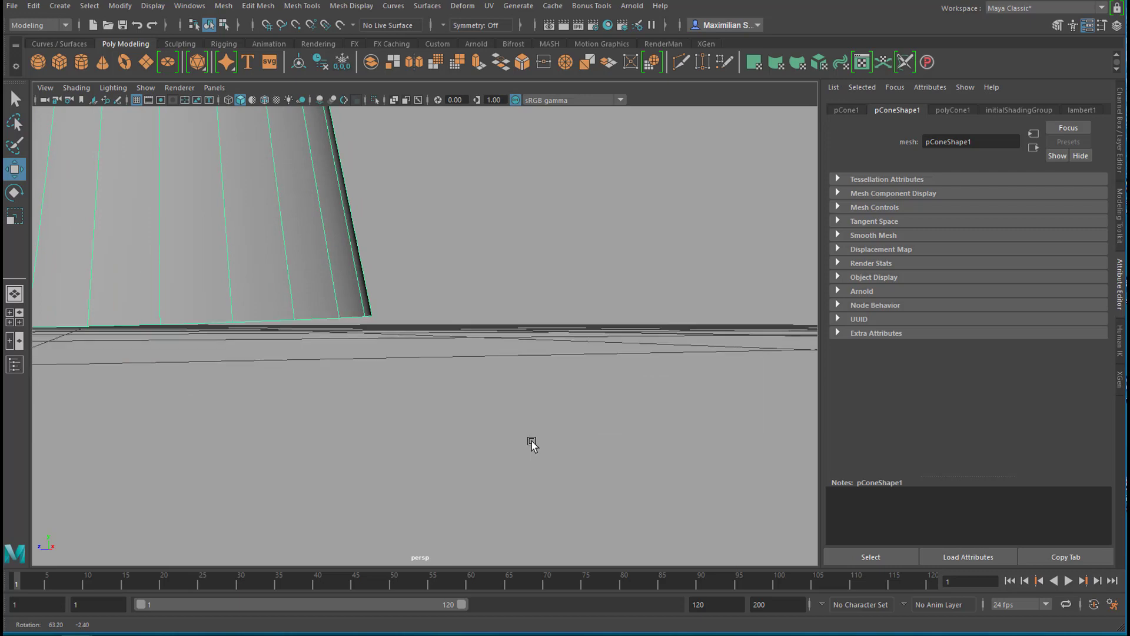
pyautogui.keyDown('alt'); pyautogui.moveTo(615, 436); pyautogui.dragTo(458, 382, button='right'); pyautogui.keyUp('alt')
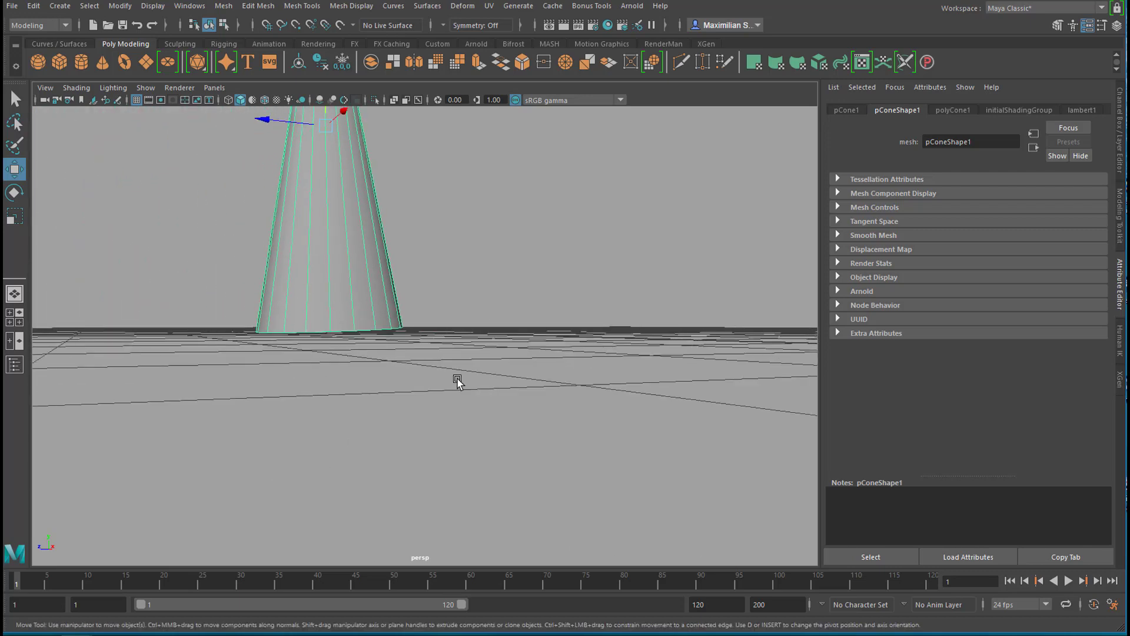
pyautogui.keyDown('alt'); pyautogui.moveTo(458, 381); pyautogui.dragTo(383, 282); pyautogui.keyUp('alt')
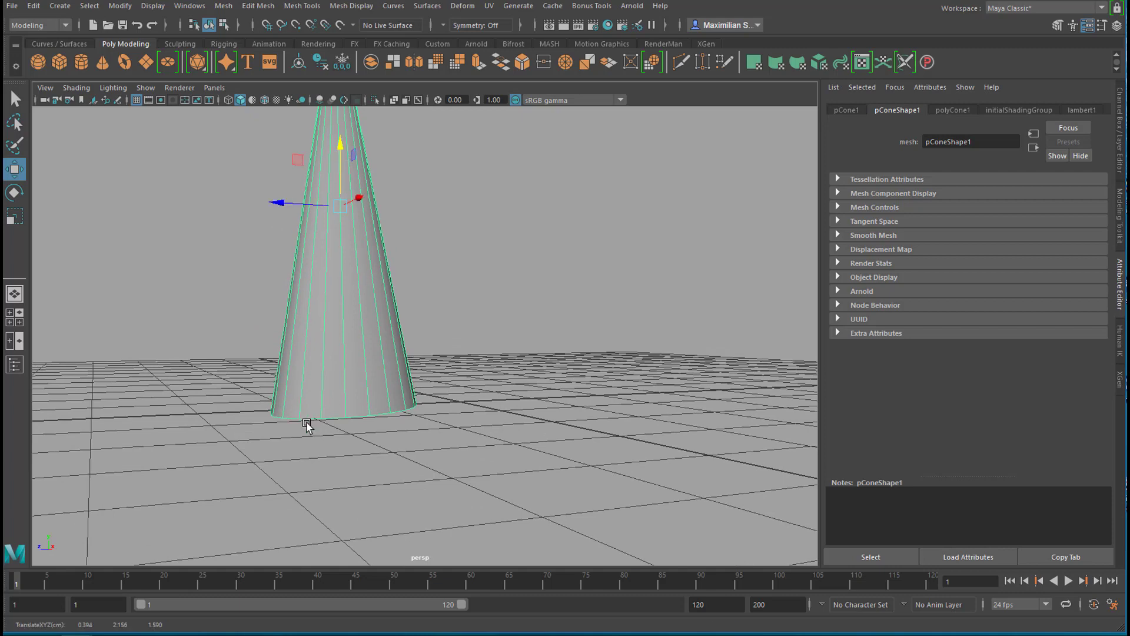
pyautogui.keyDown('alt'); pyautogui.moveTo(308, 424); pyautogui.dragTo(386, 447, button='right'); pyautogui.keyUp('alt')
pyautogui.keyDown('alt'); pyautogui.moveTo(386, 447); pyautogui.dragTo(514, 434); pyautogui.keyUp('alt')
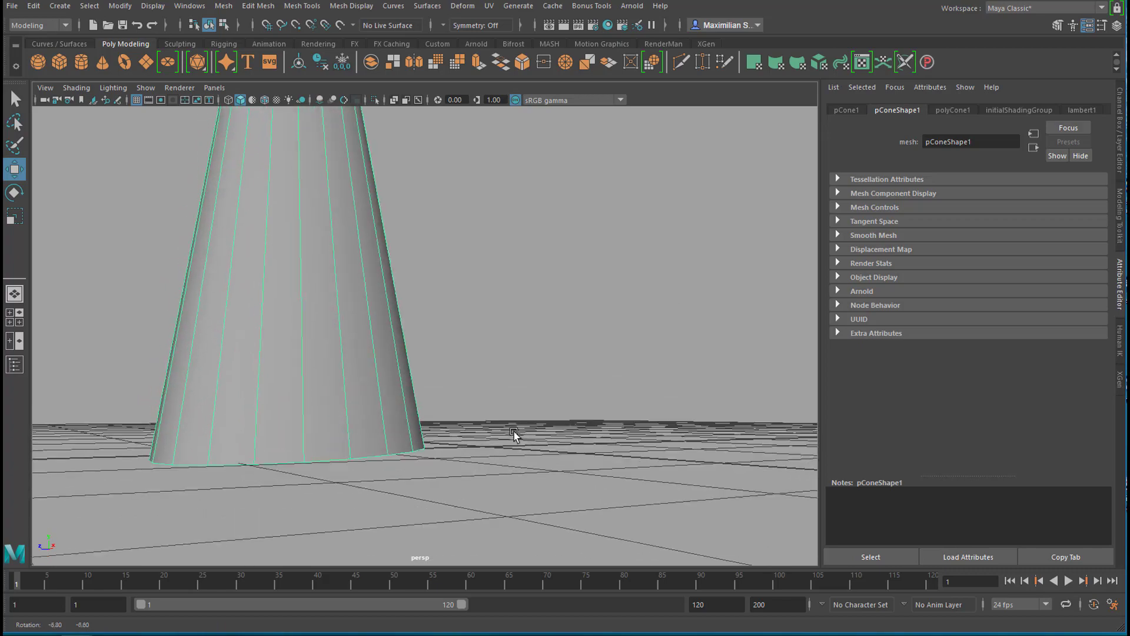
pyautogui.keyDown('alt'); pyautogui.moveTo(514, 434); pyautogui.dragTo(229, 487, button='right'); pyautogui.keyUp('alt')
pyautogui.keyDown('alt'); pyautogui.moveTo(230, 486); pyautogui.dragTo(615, 434); pyautogui.keyUp('alt')
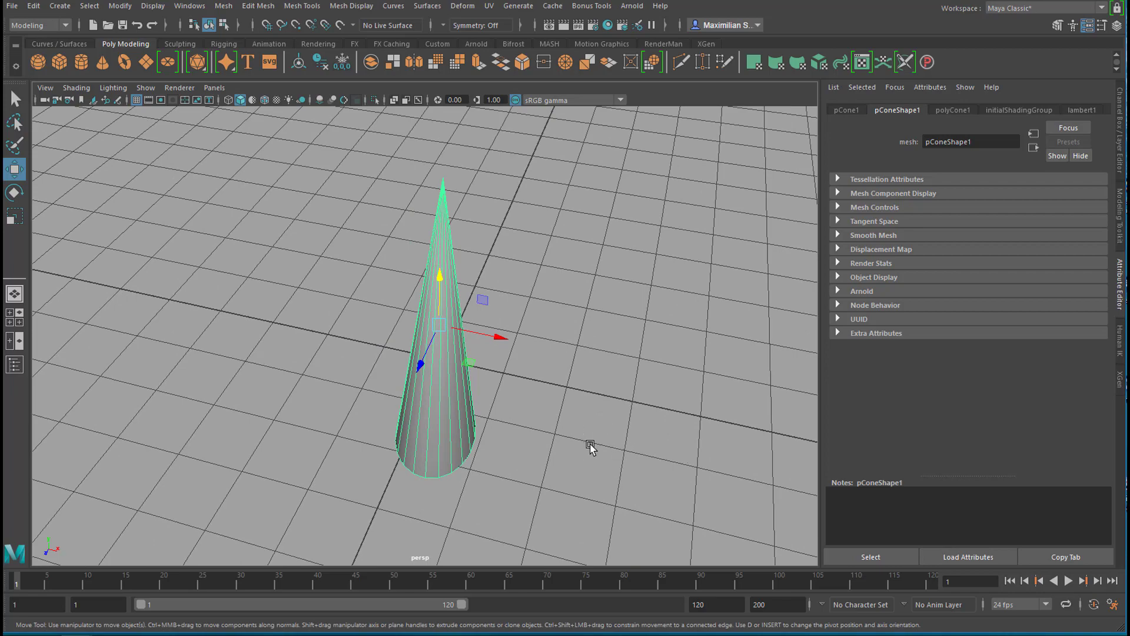
pyautogui.keyDown('alt'); pyautogui.moveTo(610, 456); pyautogui.dragTo(511, 459); pyautogui.keyUp('alt')
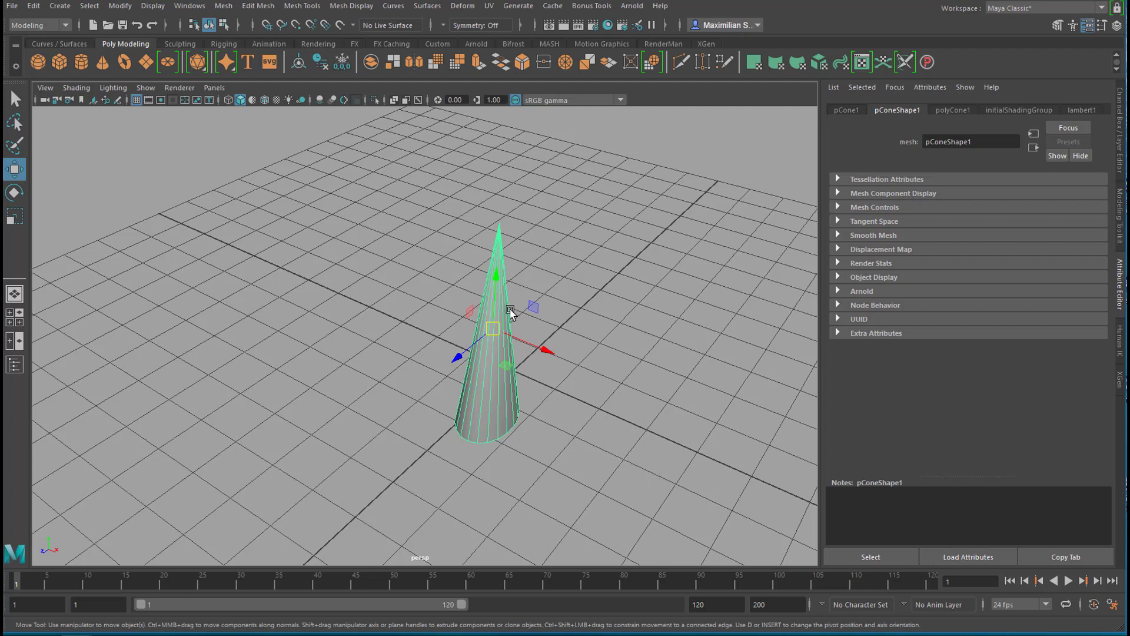
# Step: Rotate the spike-shaped cone with the Rotate tool until it leans steeply sideways
pyautogui.press('e')
pyautogui.moveTo(523, 294); pyautogui.dragTo(502, 383)
pyautogui.press('r')
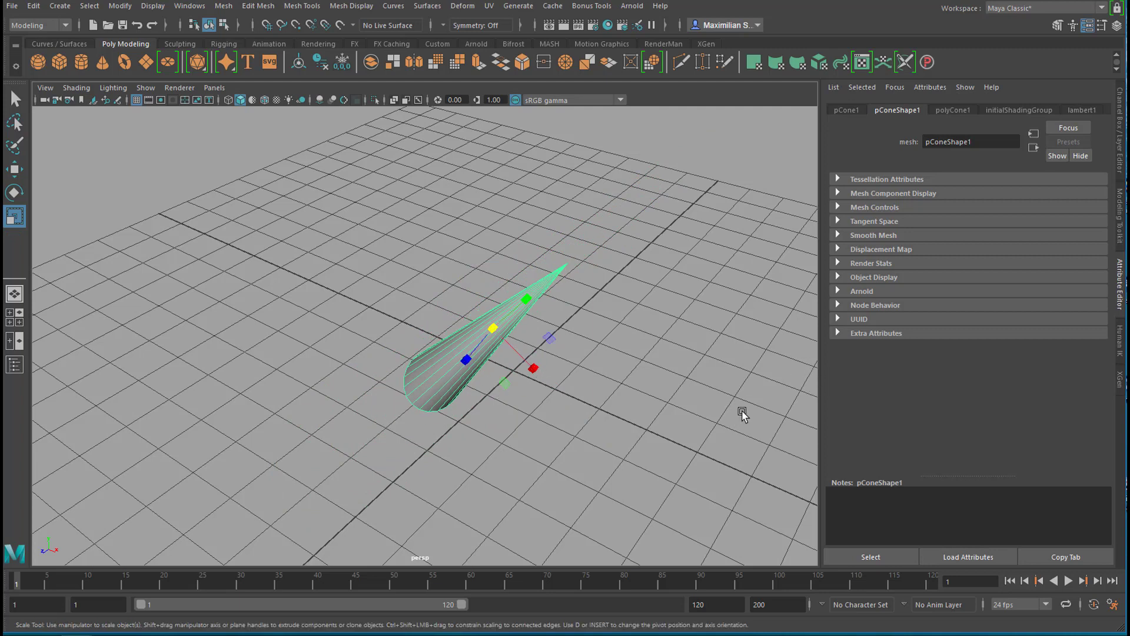